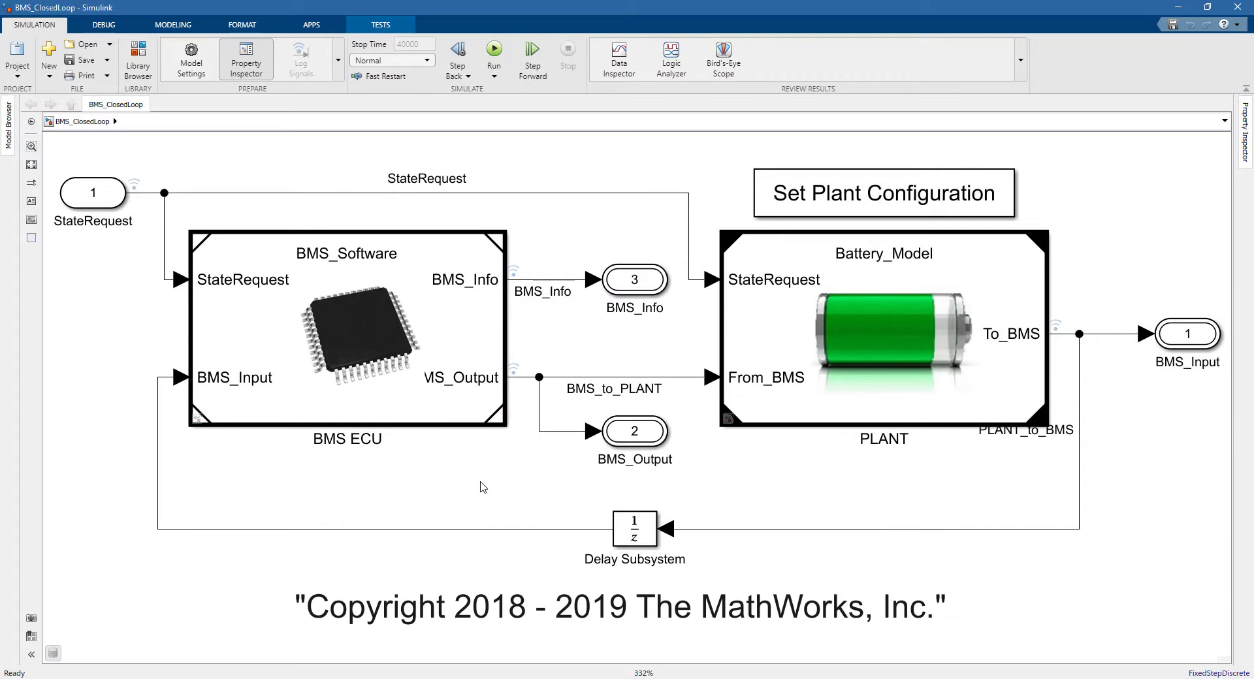
Open the State_Machine subsystem inside BMS ECU and bring up the APPS list.
double_click(378, 350)
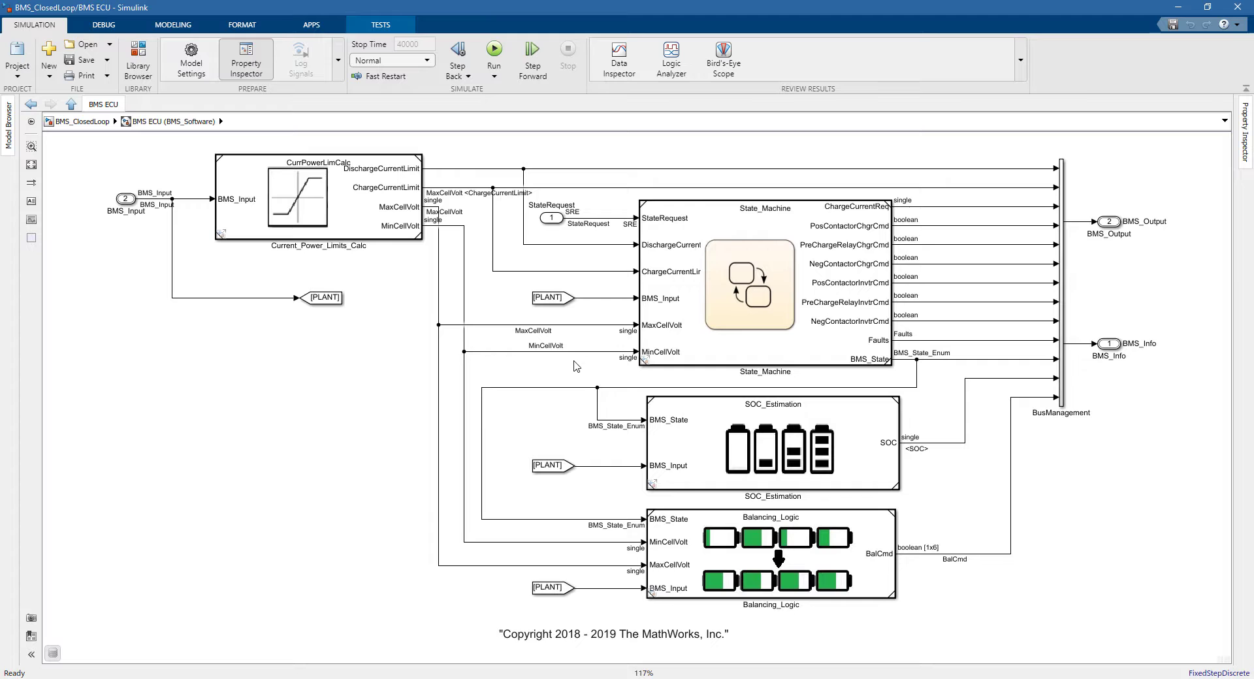
double_click(650, 361)
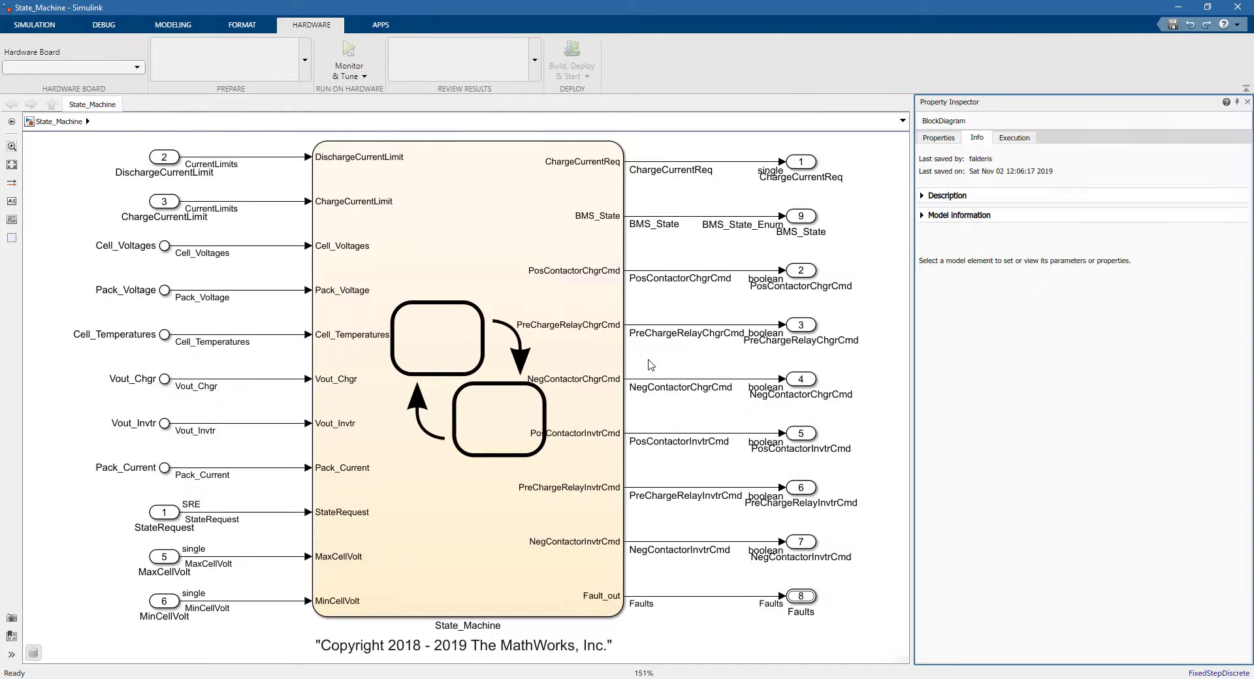
left_click(83, 186)
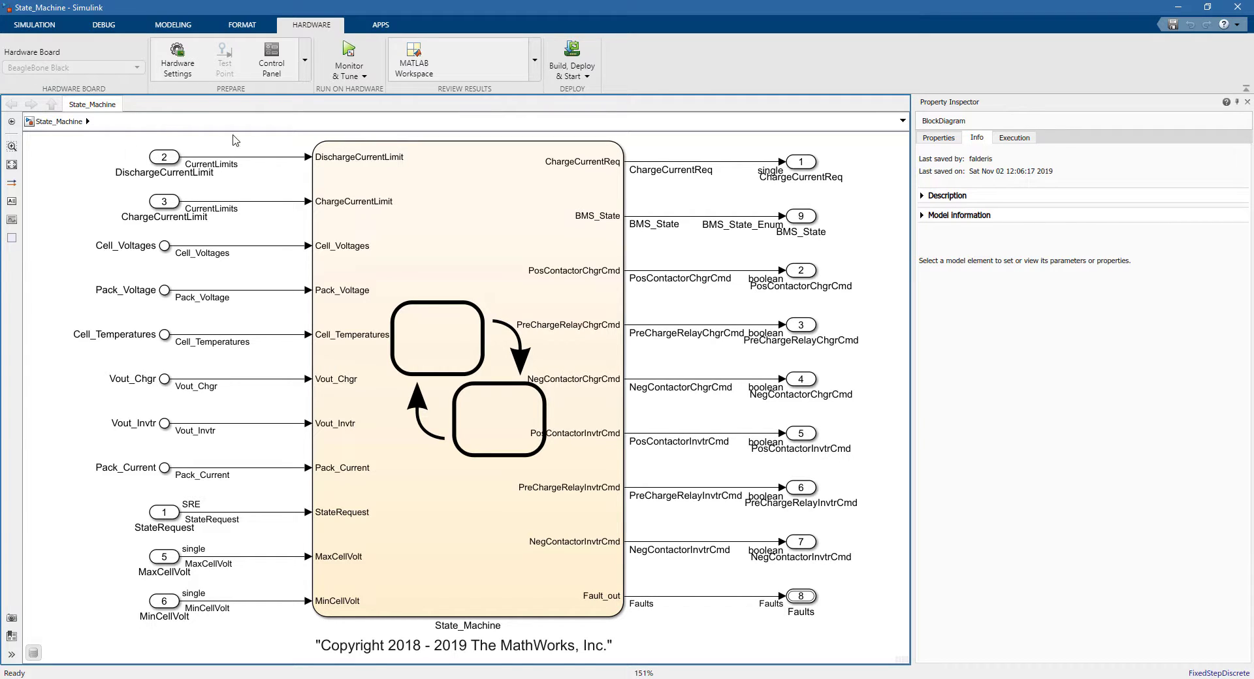
left_click(377, 25)
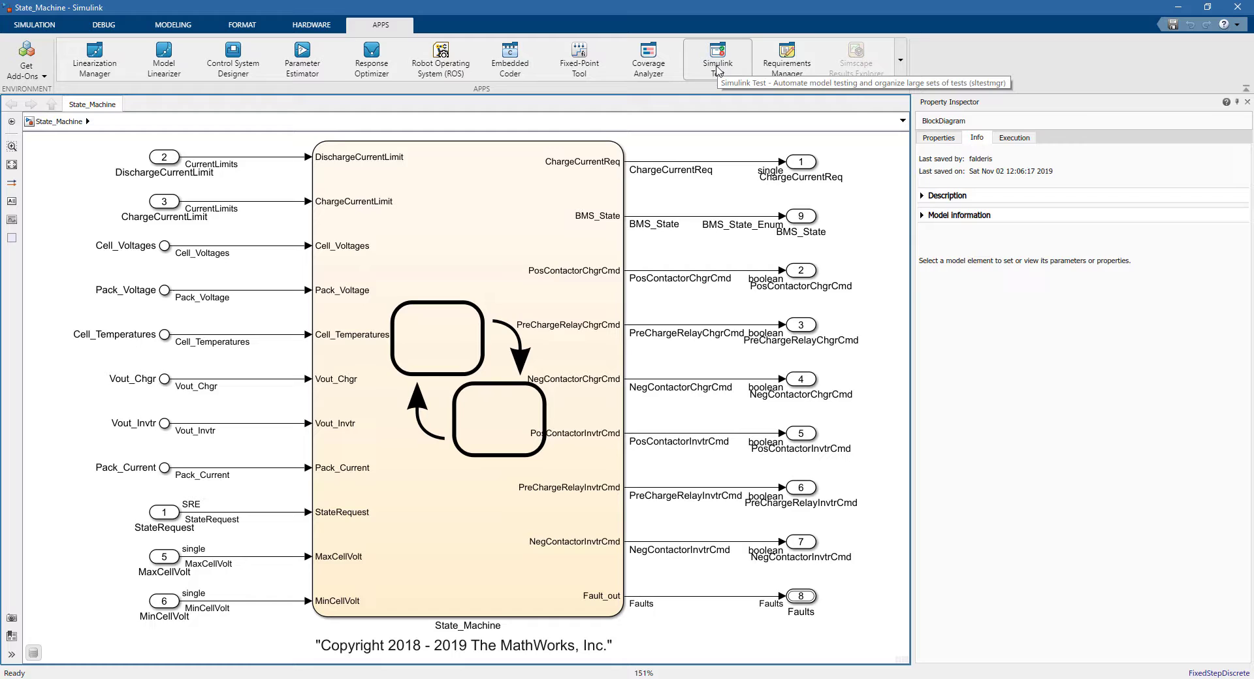
Create a State_Machine test harness named myTestHarness with Signal Builder source and Scope sink.
left_click(717, 59)
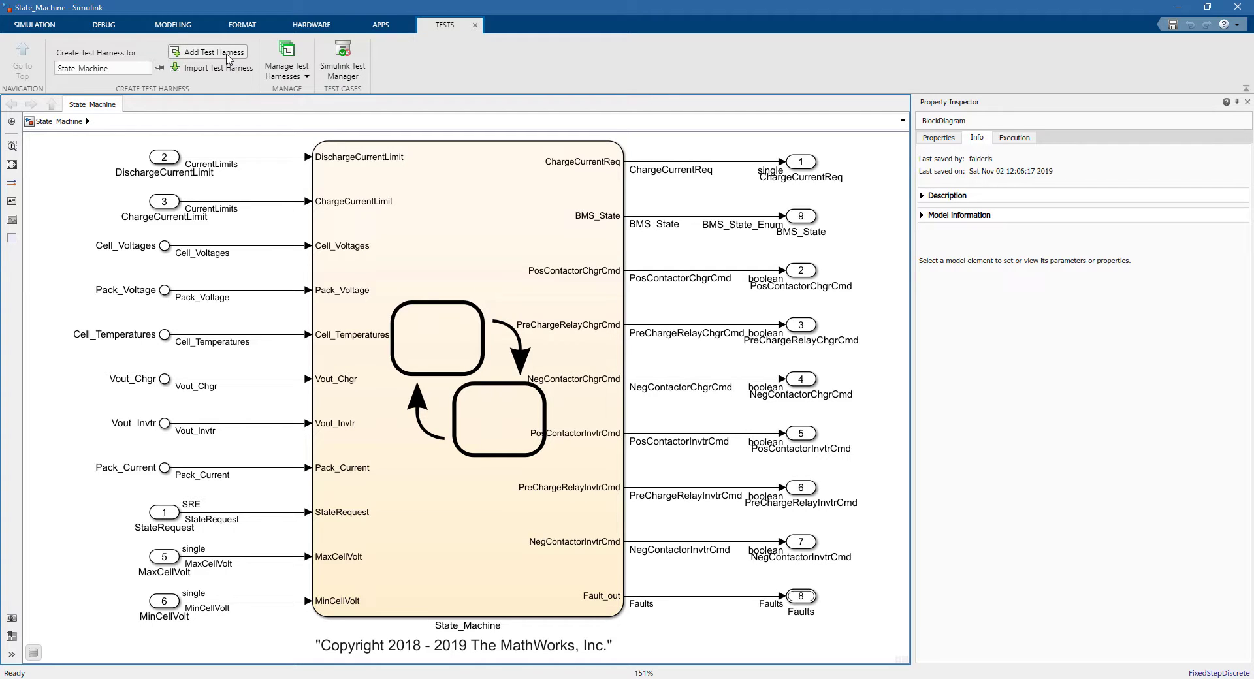
left_click(227, 56)
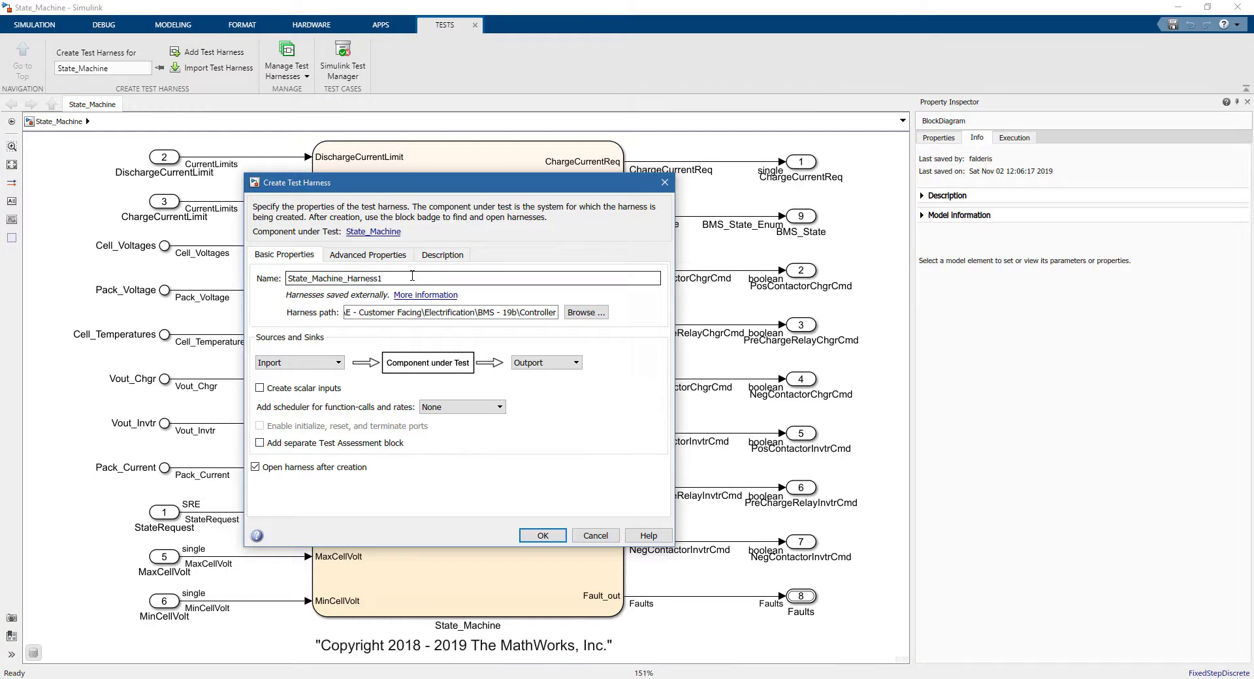
double_click(412, 276)
type("myTestHarness")
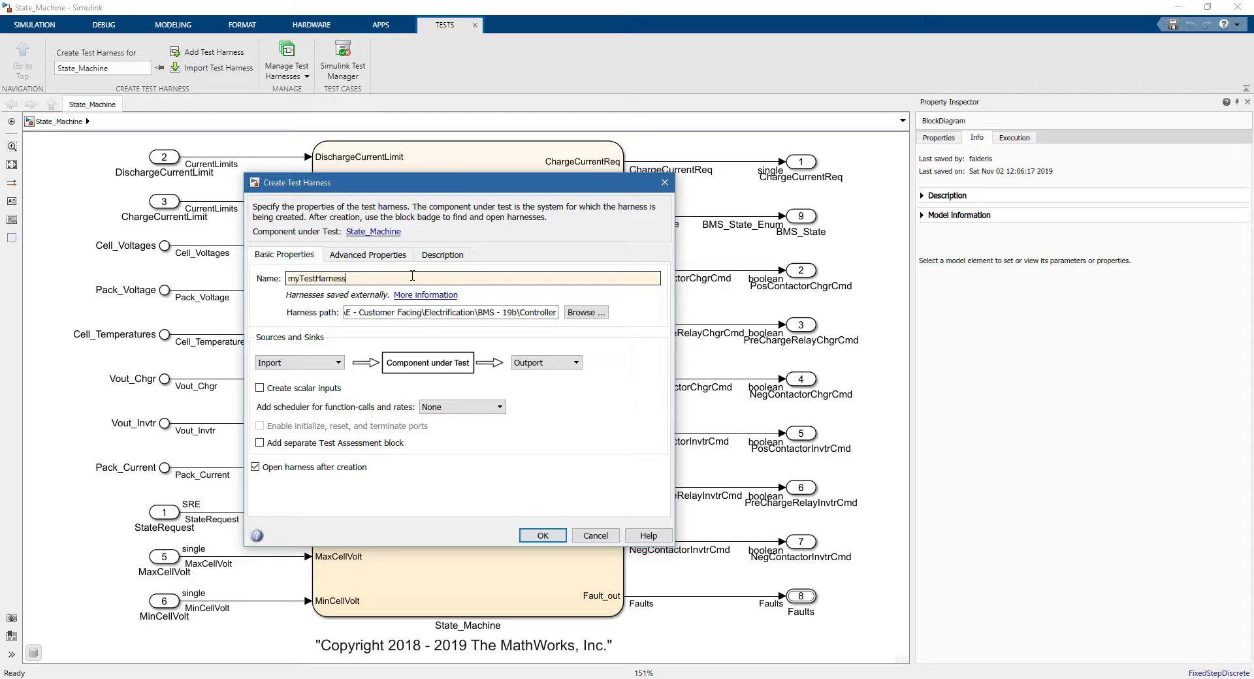
triple_click(489, 312)
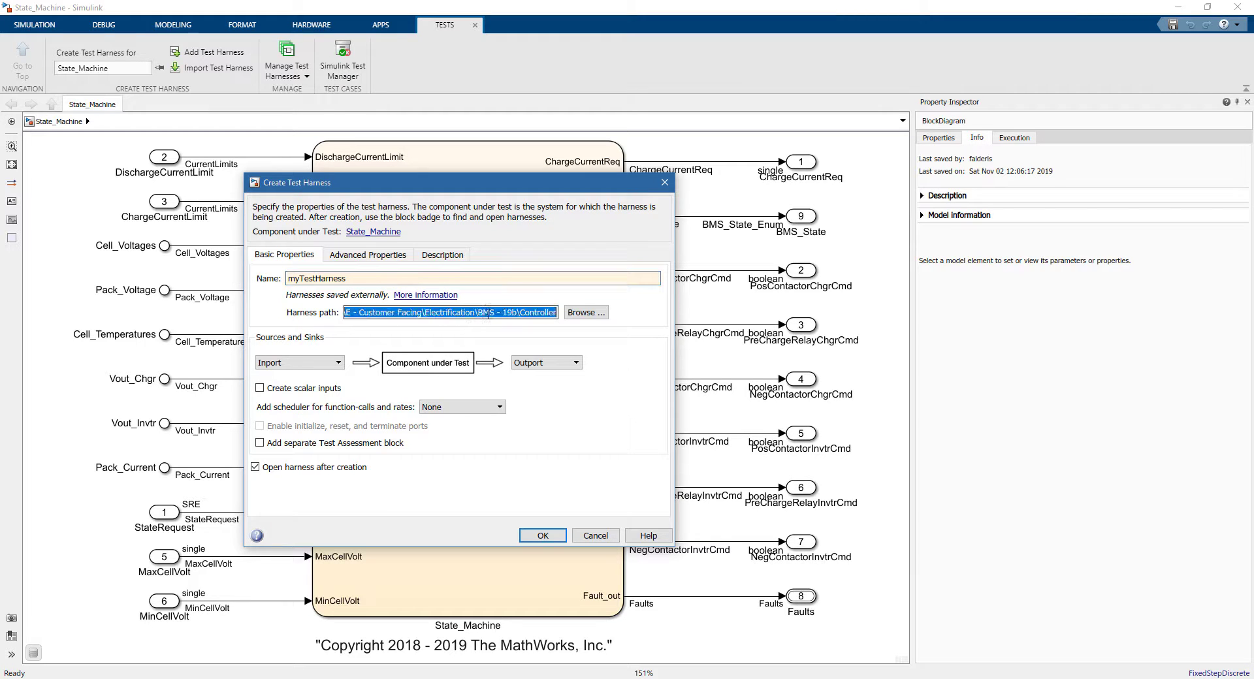
left_click_drag(490, 312, 557, 312)
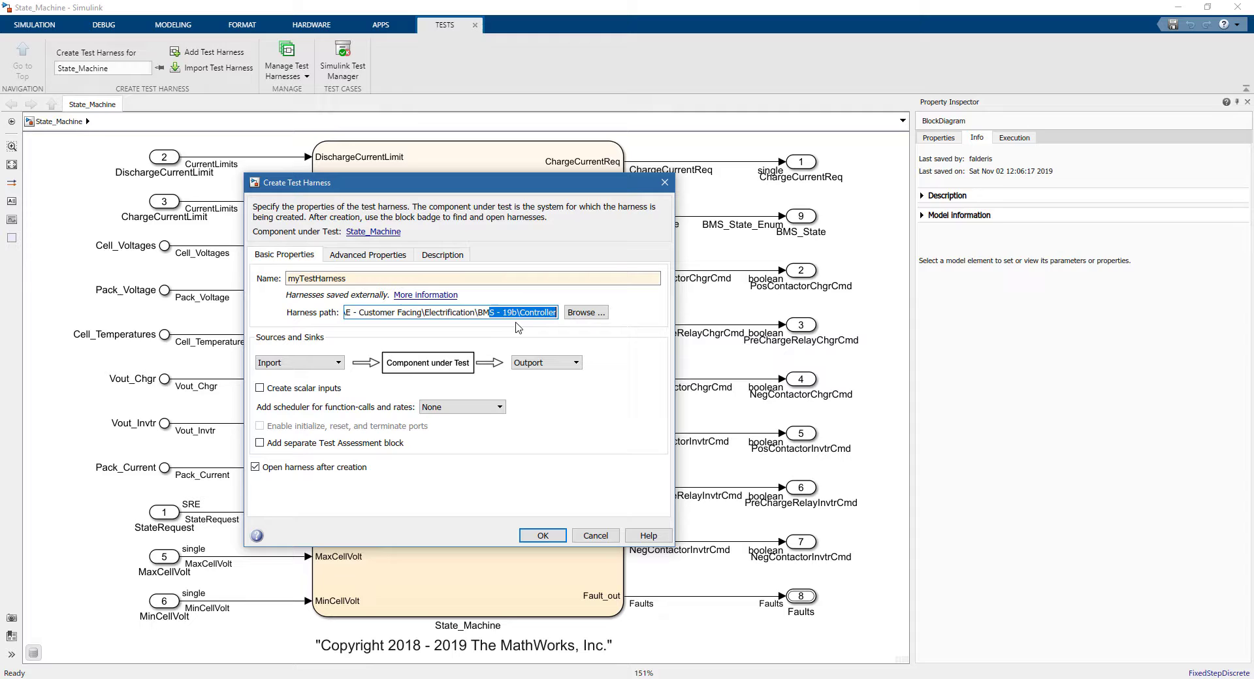
left_click(482, 334)
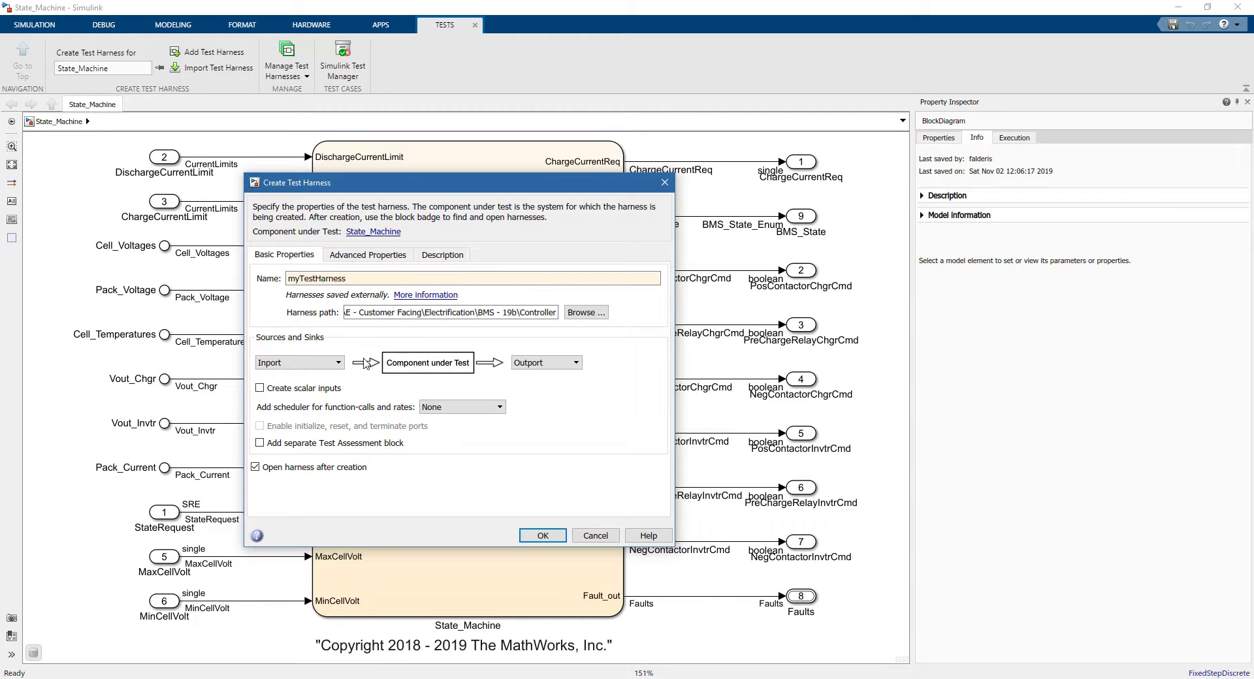
left_click(339, 363)
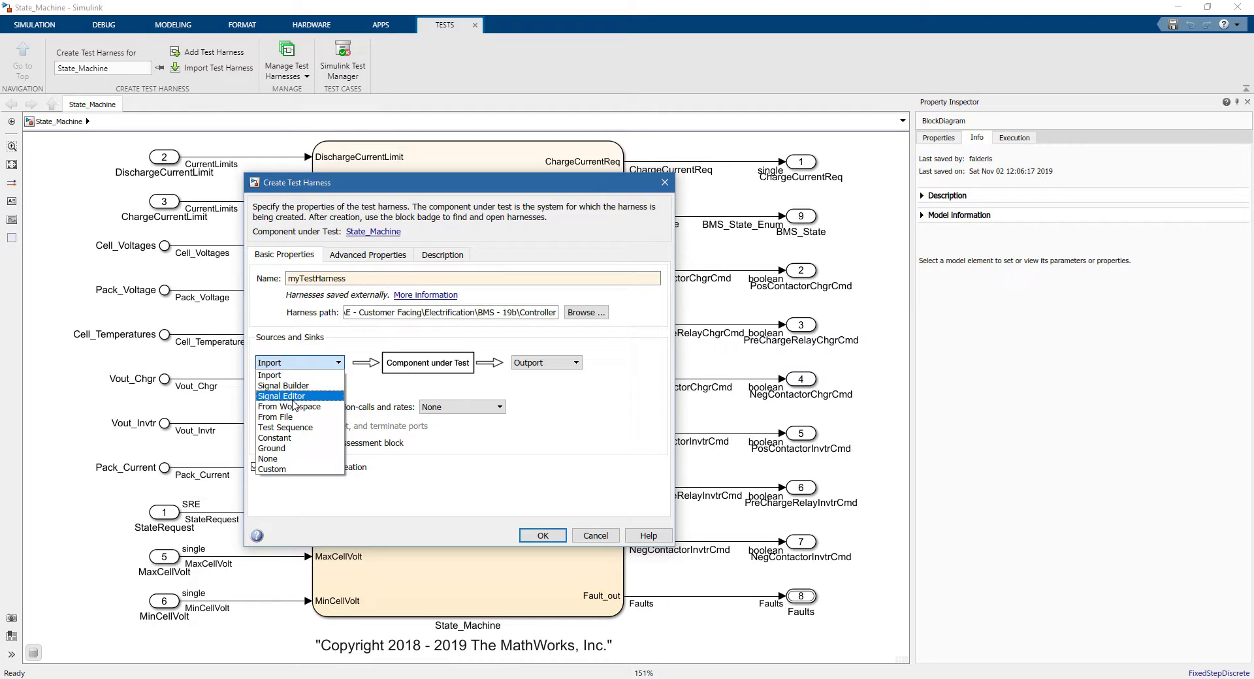
left_click(295, 386)
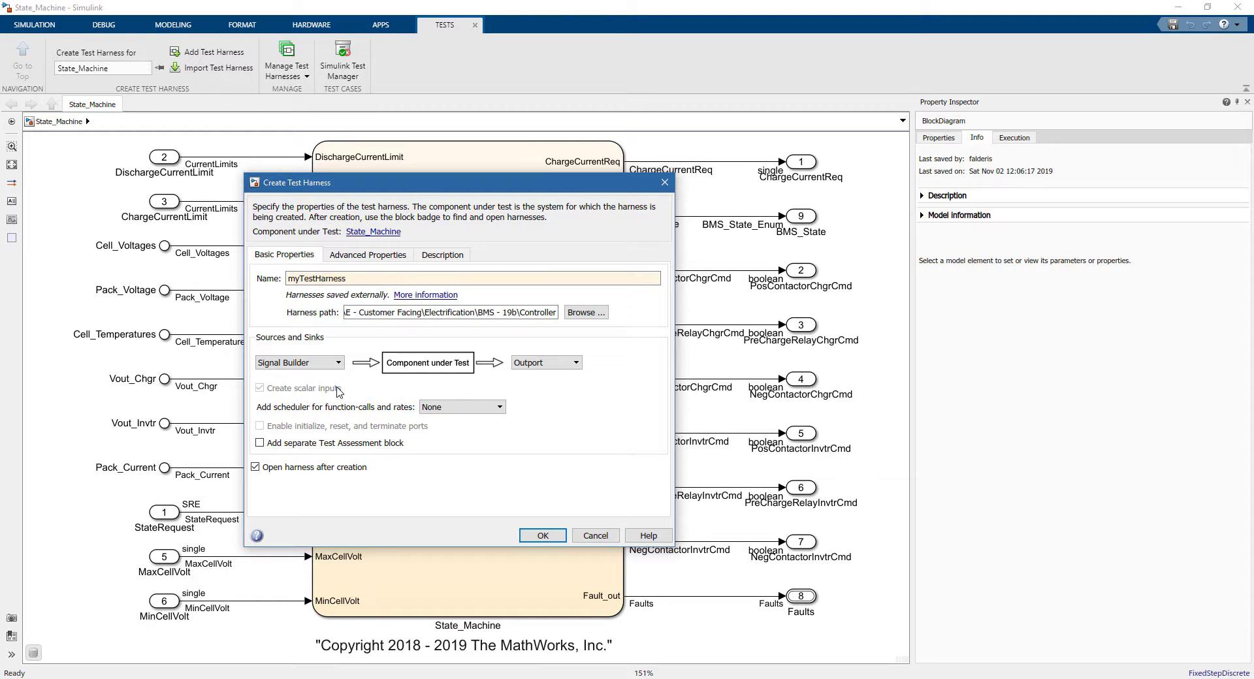
left_click(547, 363)
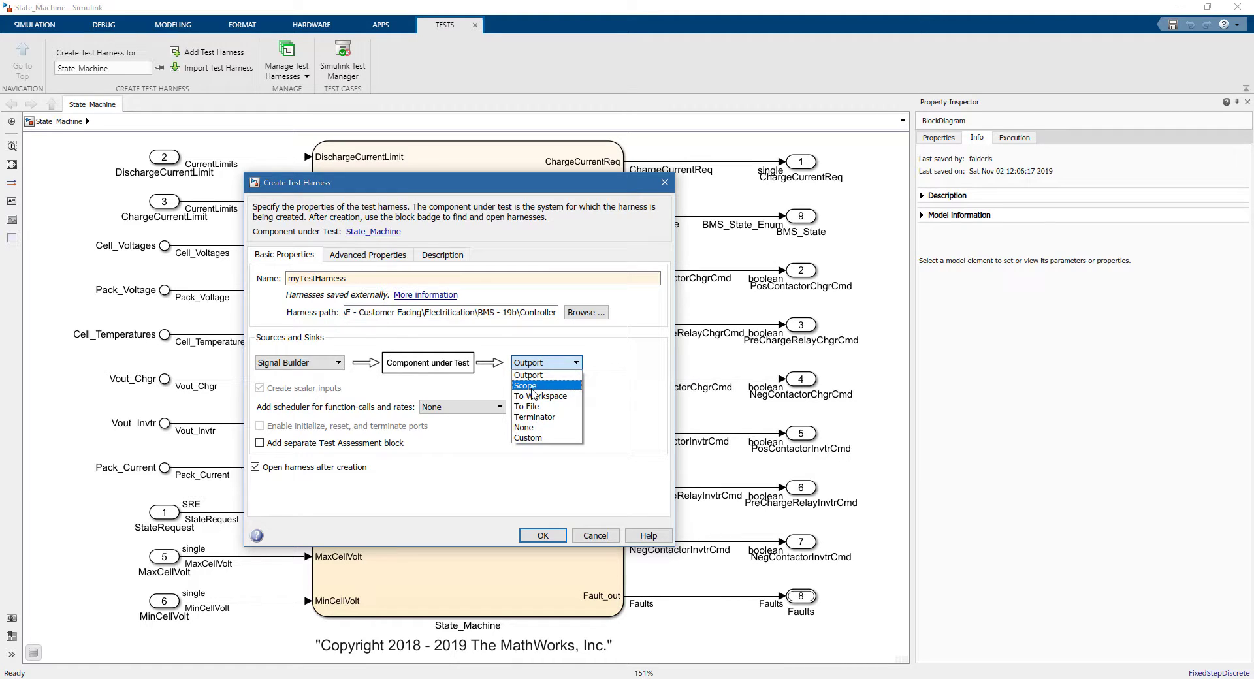
left_click(533, 385)
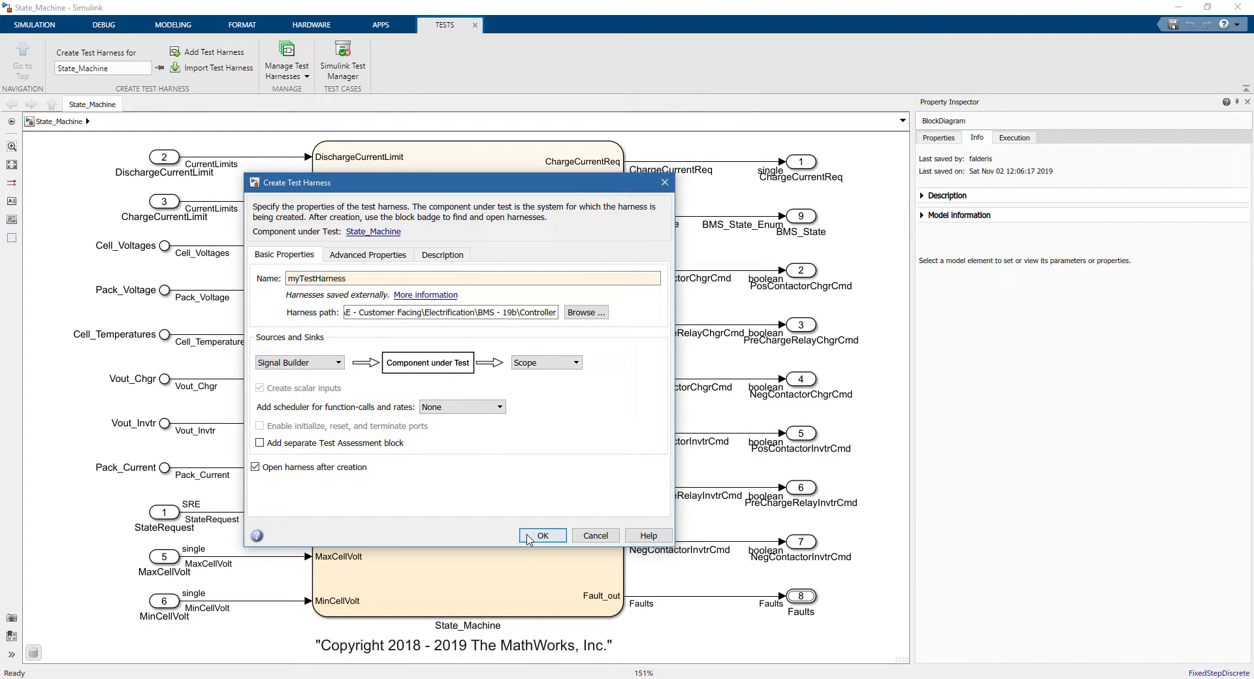
left_click(529, 537)
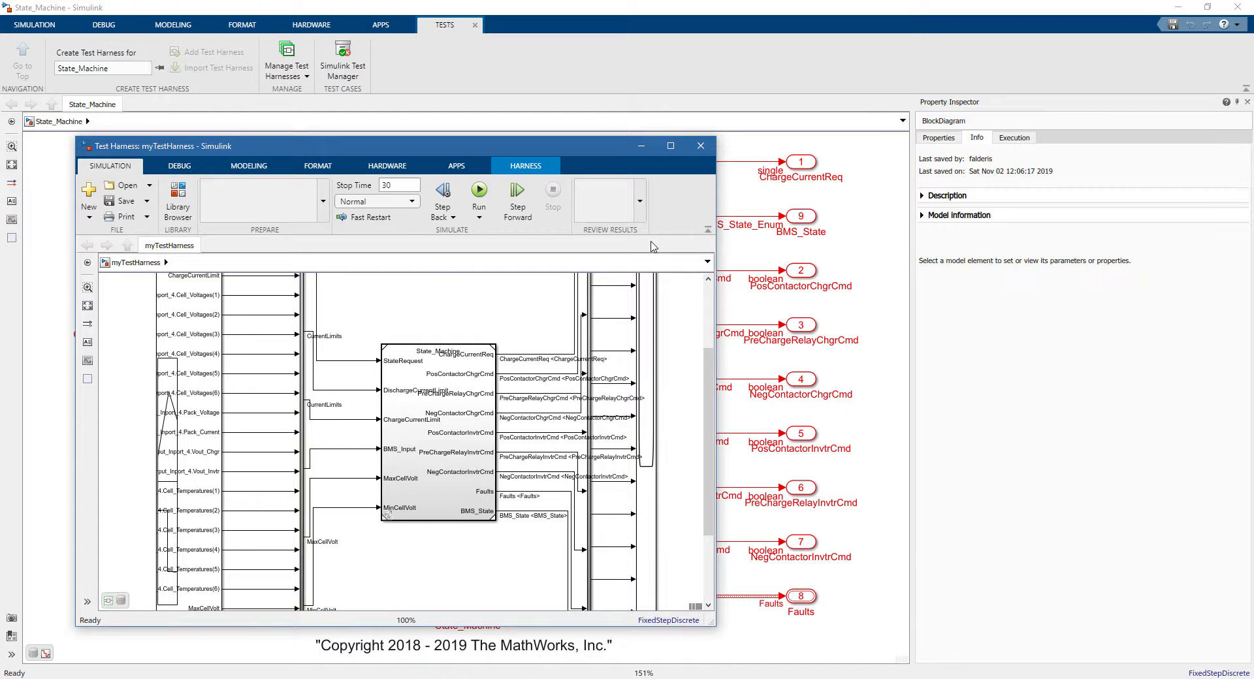
Maximize myTestHarness, look inside its State_Machine block, and return to the harness top level.
left_click(676, 148)
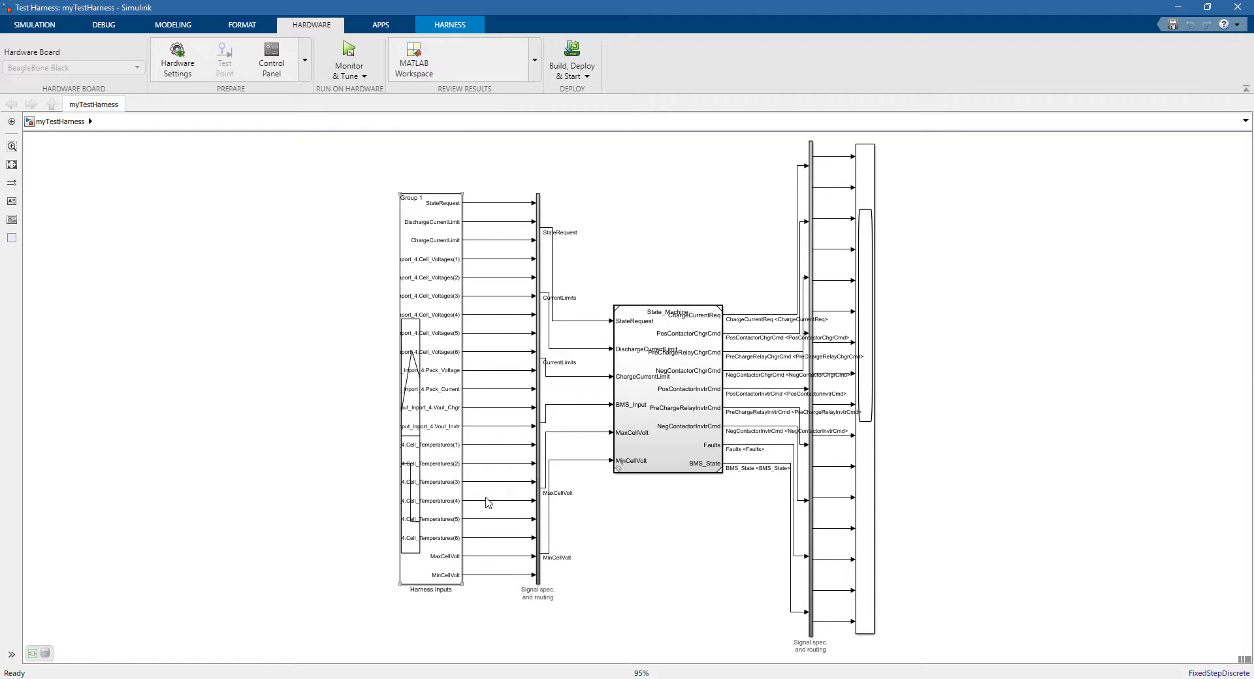
left_click(469, 181)
double_click(652, 333)
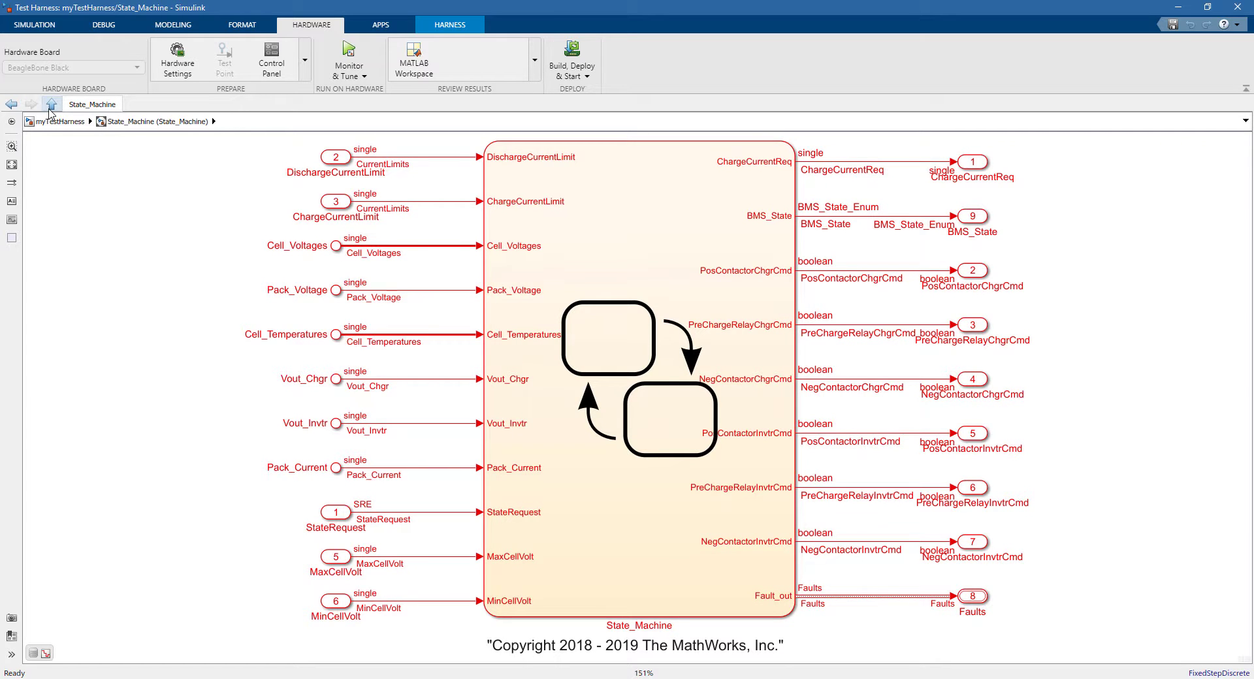
left_click(60, 121)
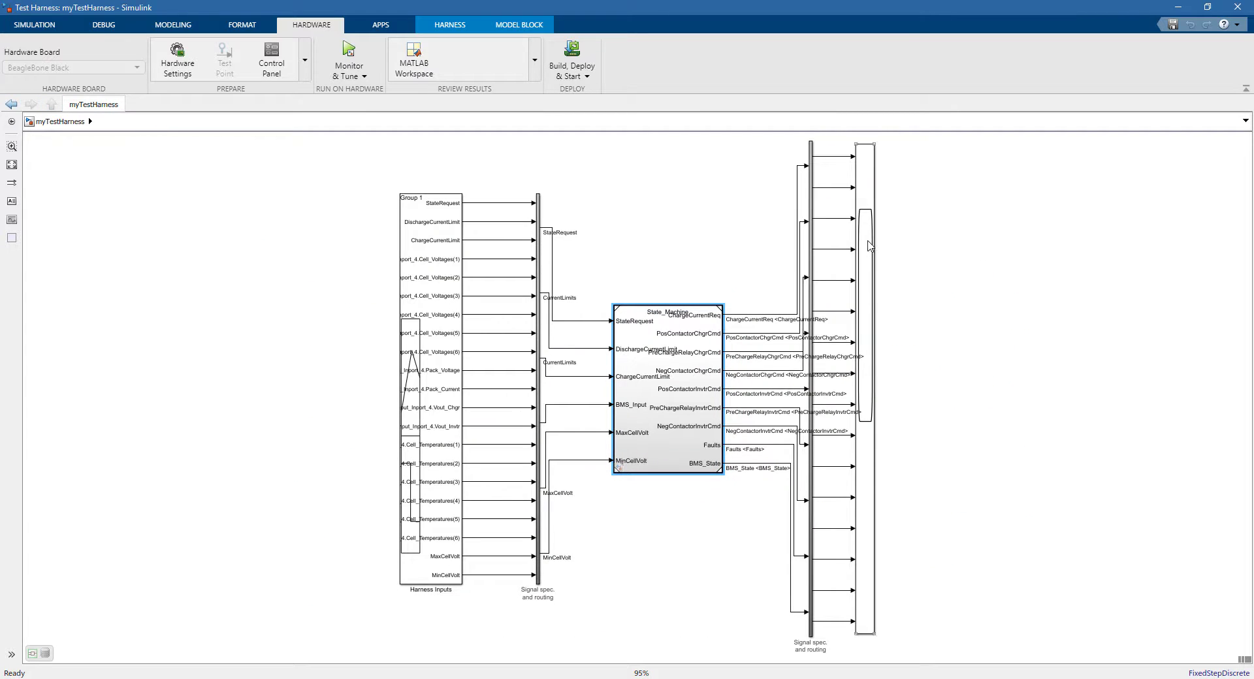
left_click(746, 210)
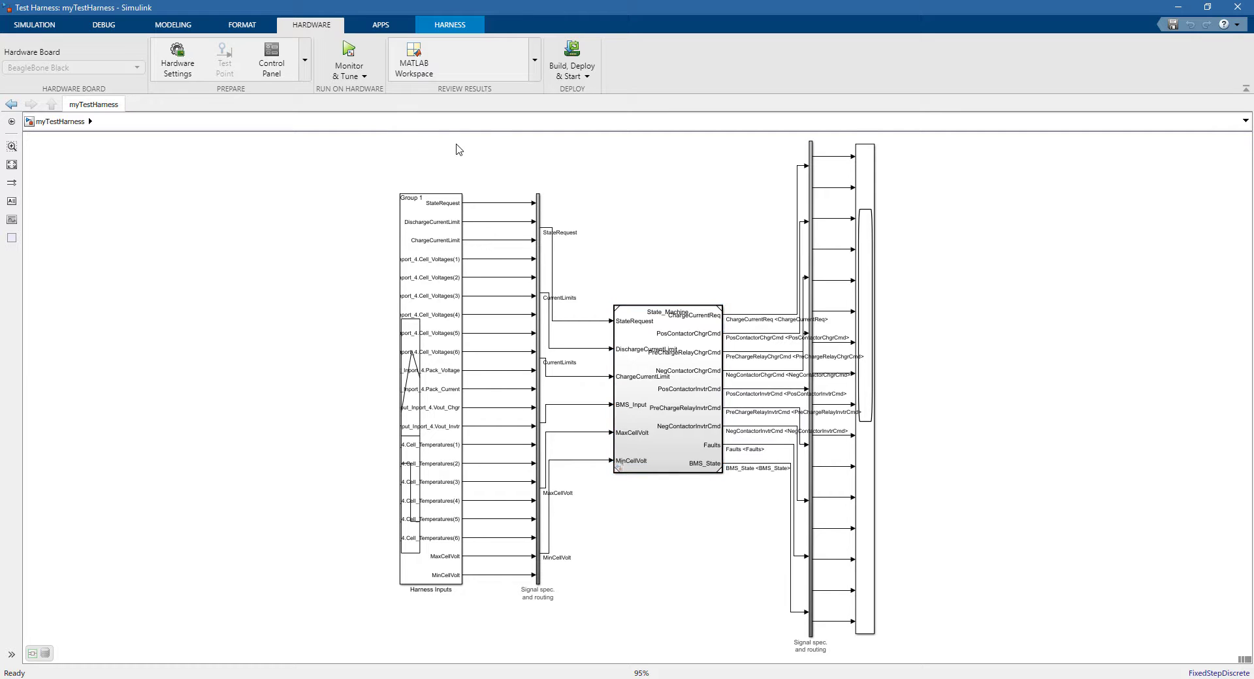
Distribute the harness blocks evenly and match the sizes of the right-hand output bus blocks.
mouse_move(420, 158)
left_mouse_down()
mouse_move(803, 391)
mouse_move(825, 637)
left_mouse_up()
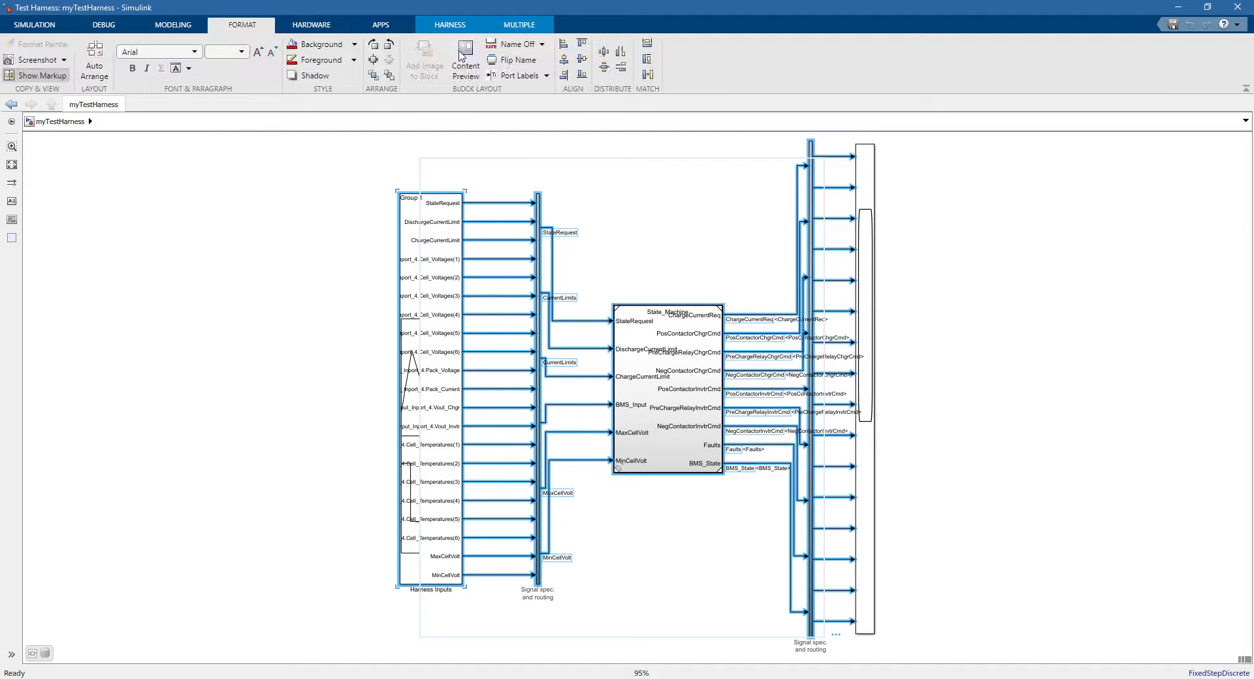
left_click(622, 65)
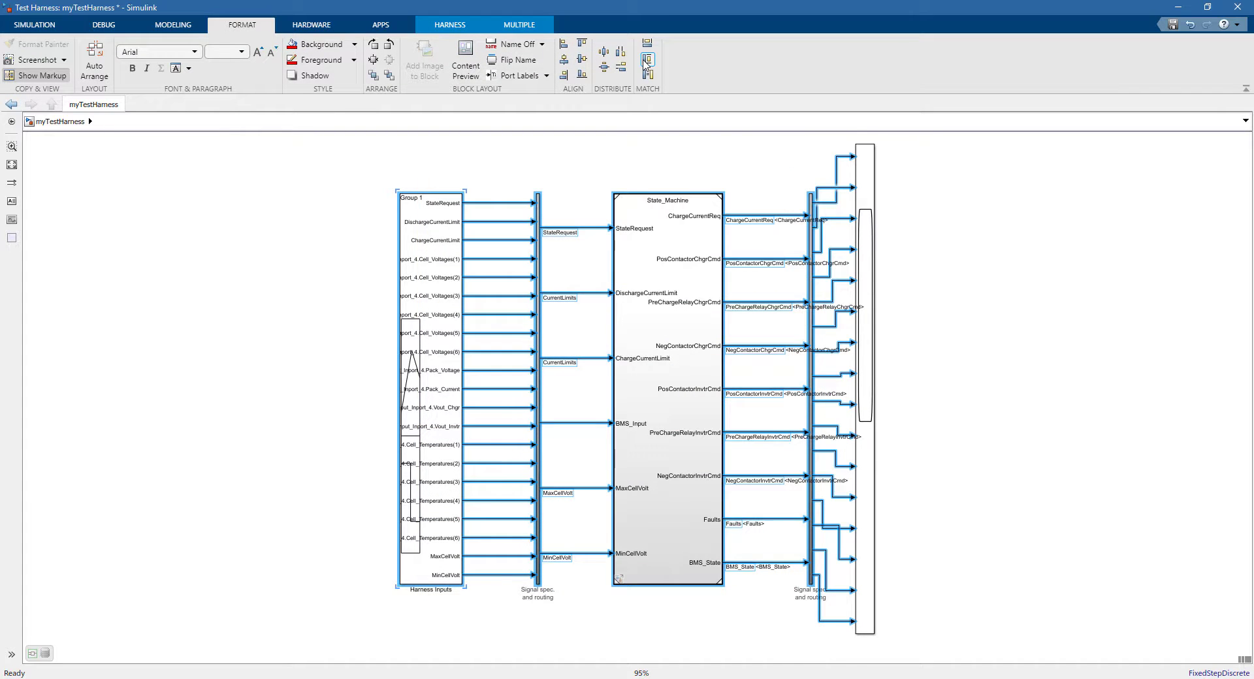
mouse_move(796, 170)
left_mouse_down()
mouse_move(931, 503)
mouse_move(912, 650)
left_mouse_up()
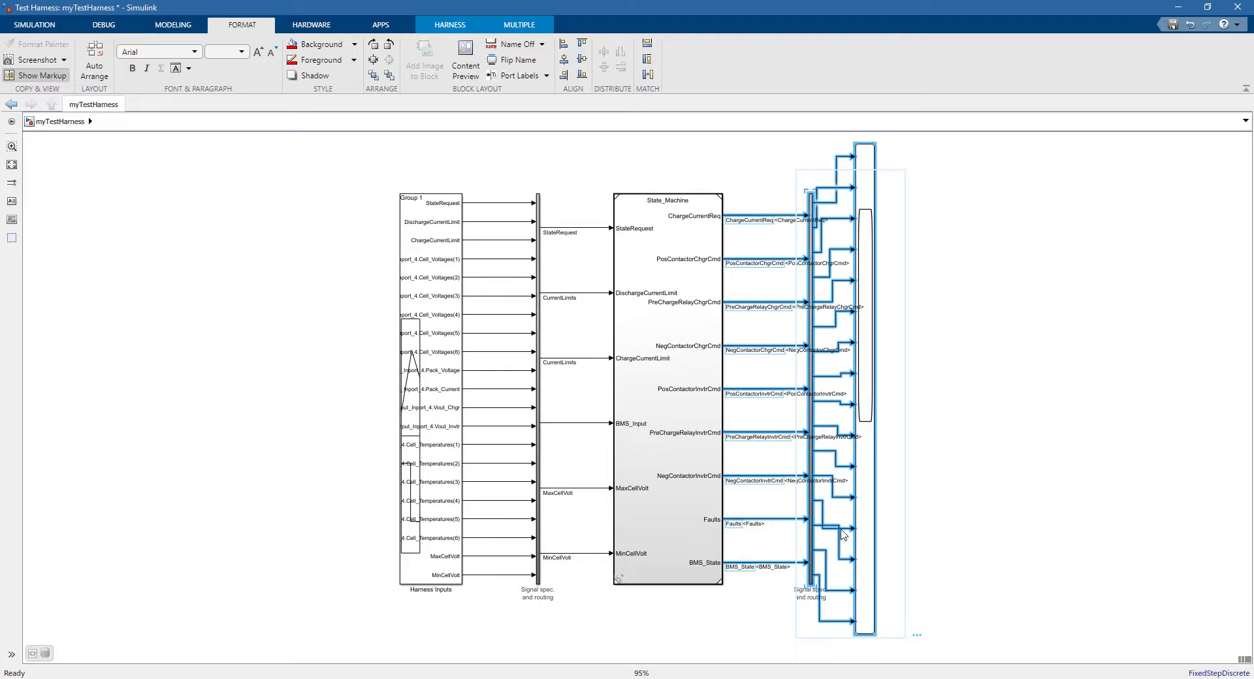
left_click(652, 67)
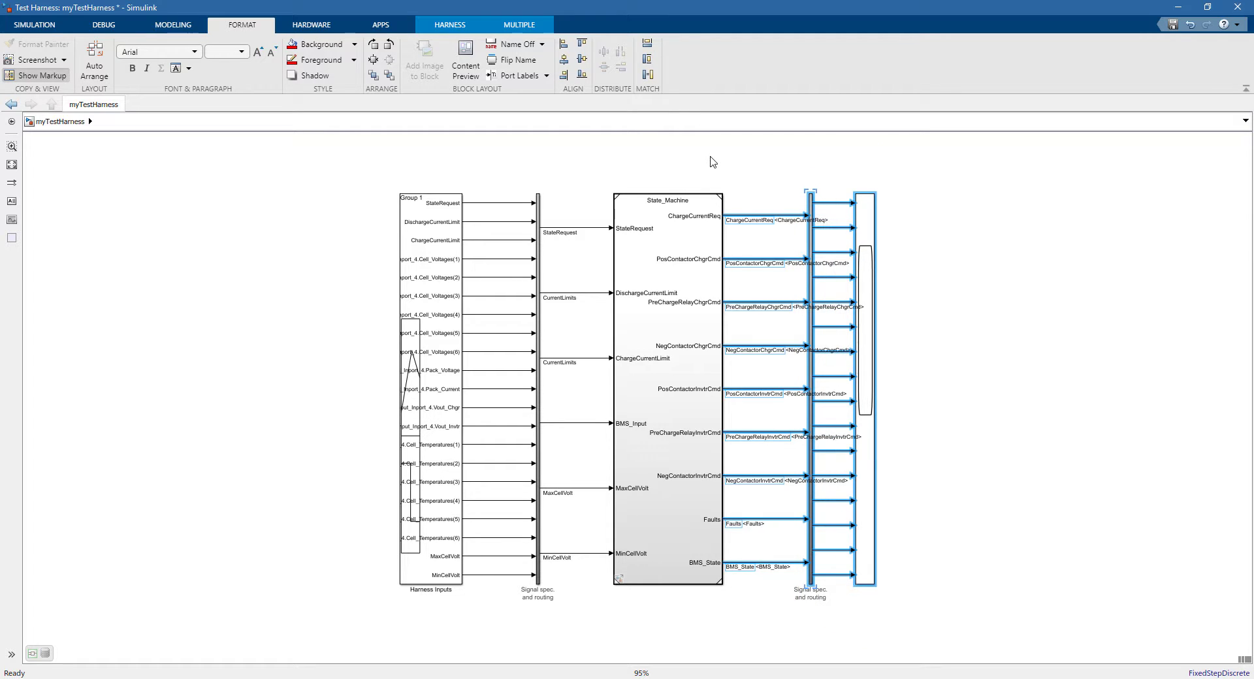
left_click(712, 161)
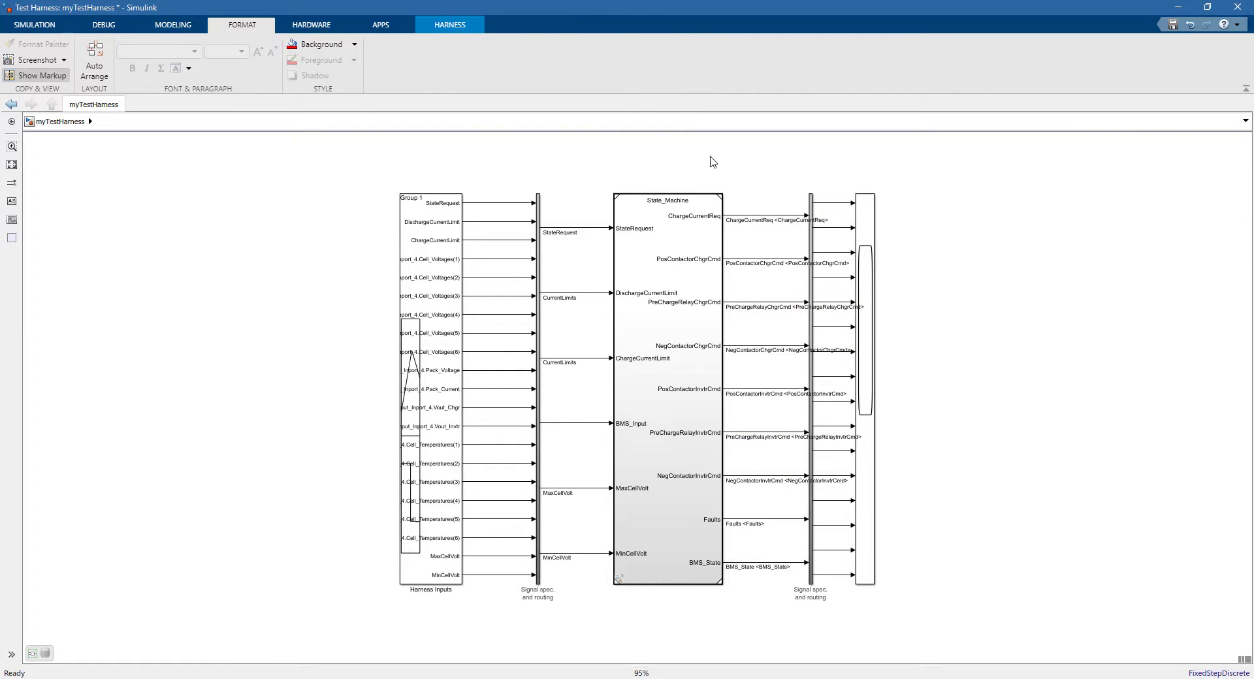
Preview the Harness Inputs Signal Builder signals, then close it.
double_click(447, 256)
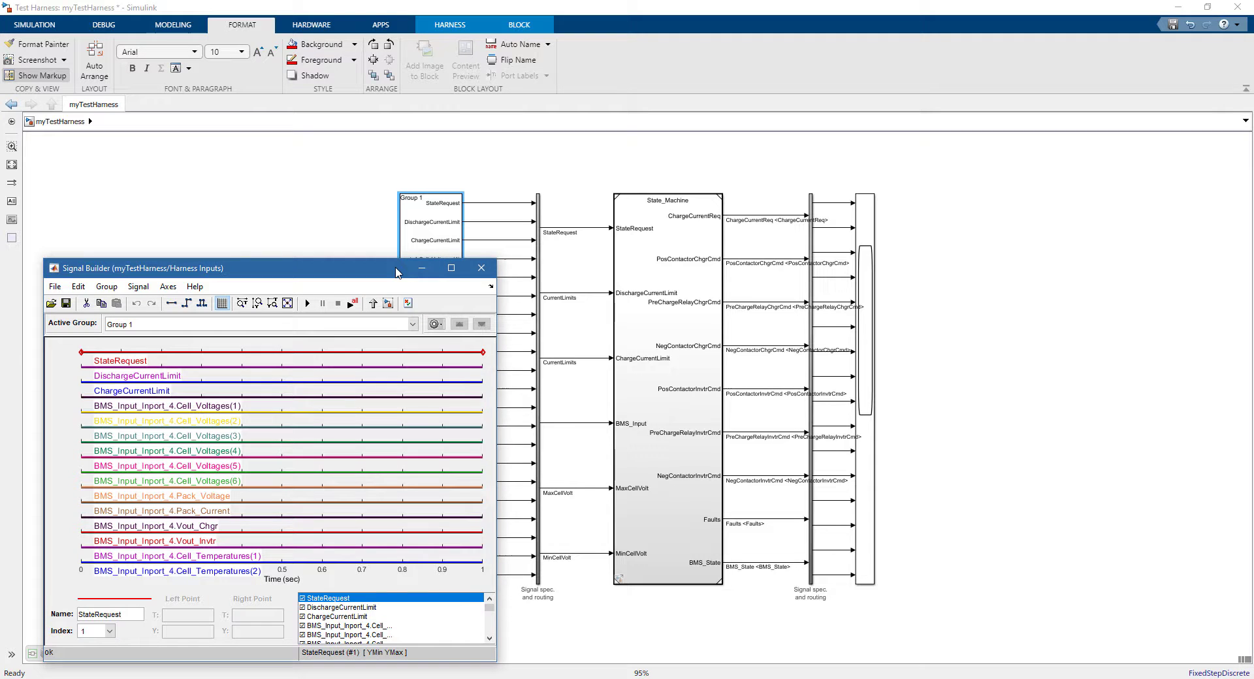
left_click_drag(397, 272, 471, 208)
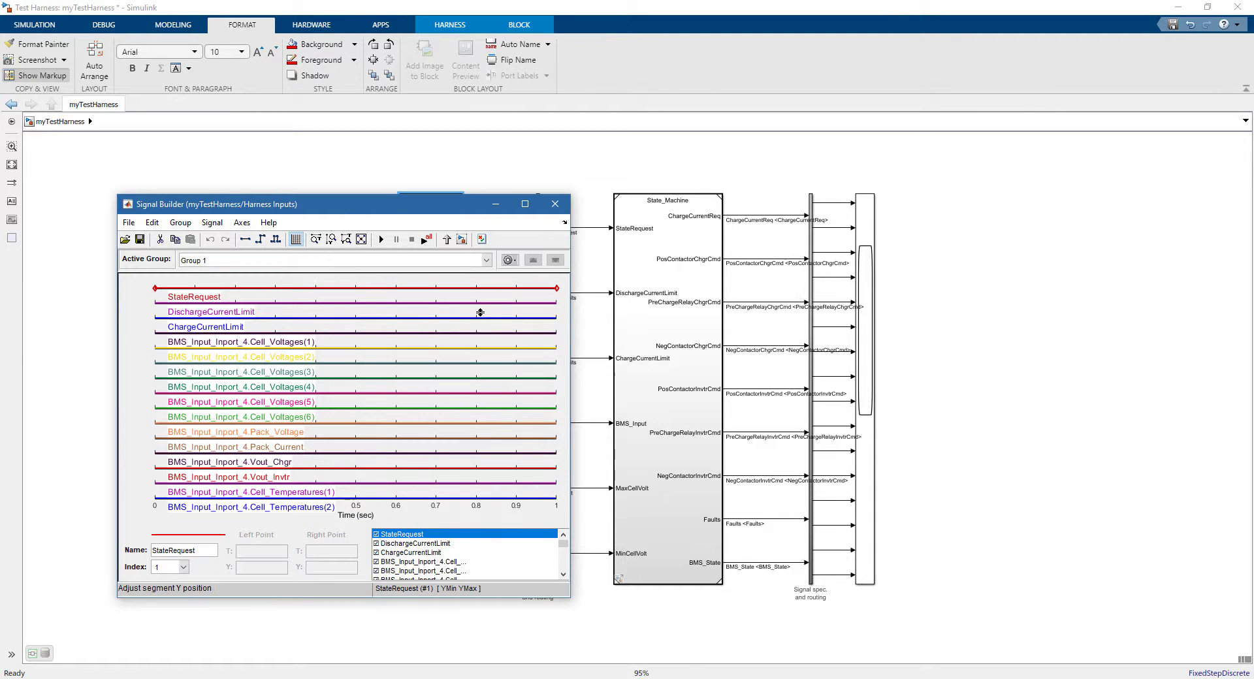
left_click(552, 212)
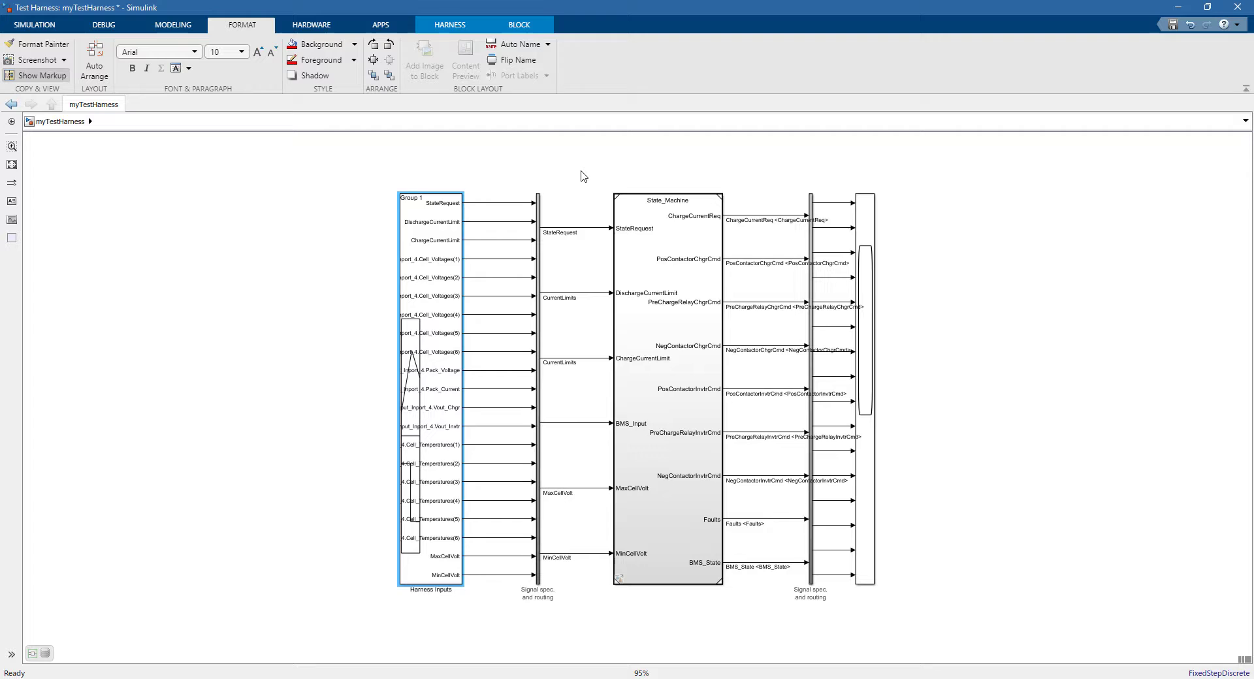
left_click(582, 173)
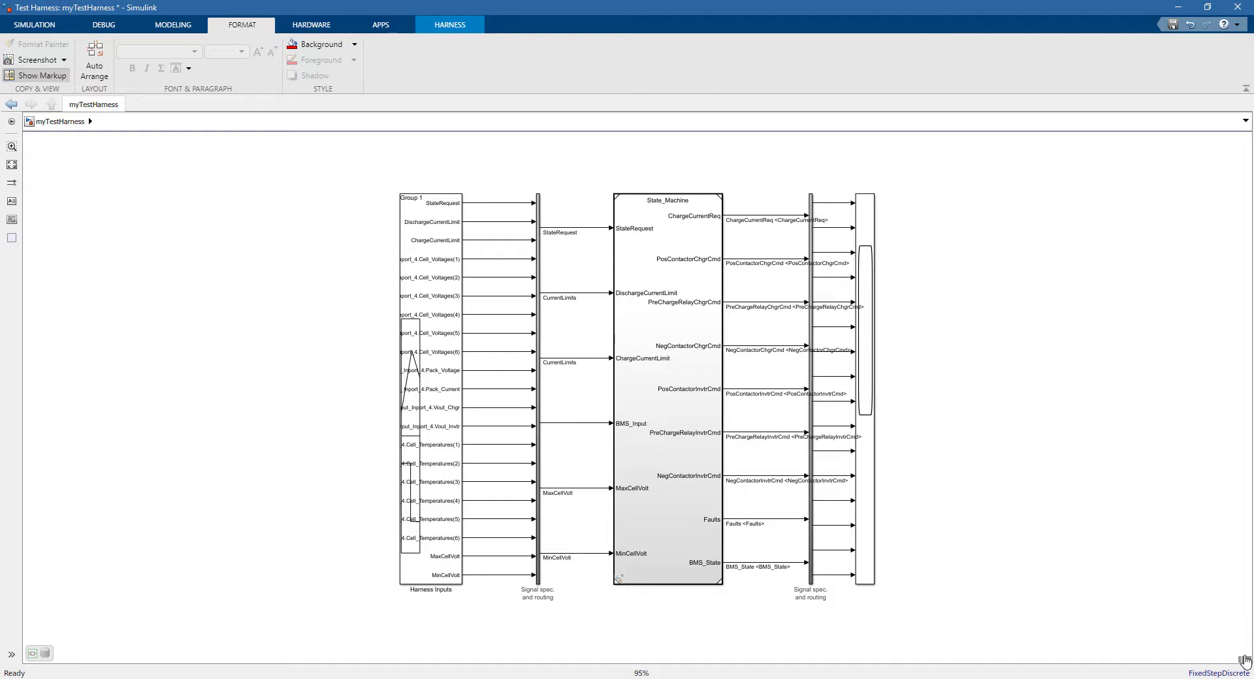
Switch to State_Machine and reopen myTestHarness from its harness list.
mouse_move(1243, 660)
left_click(1221, 628)
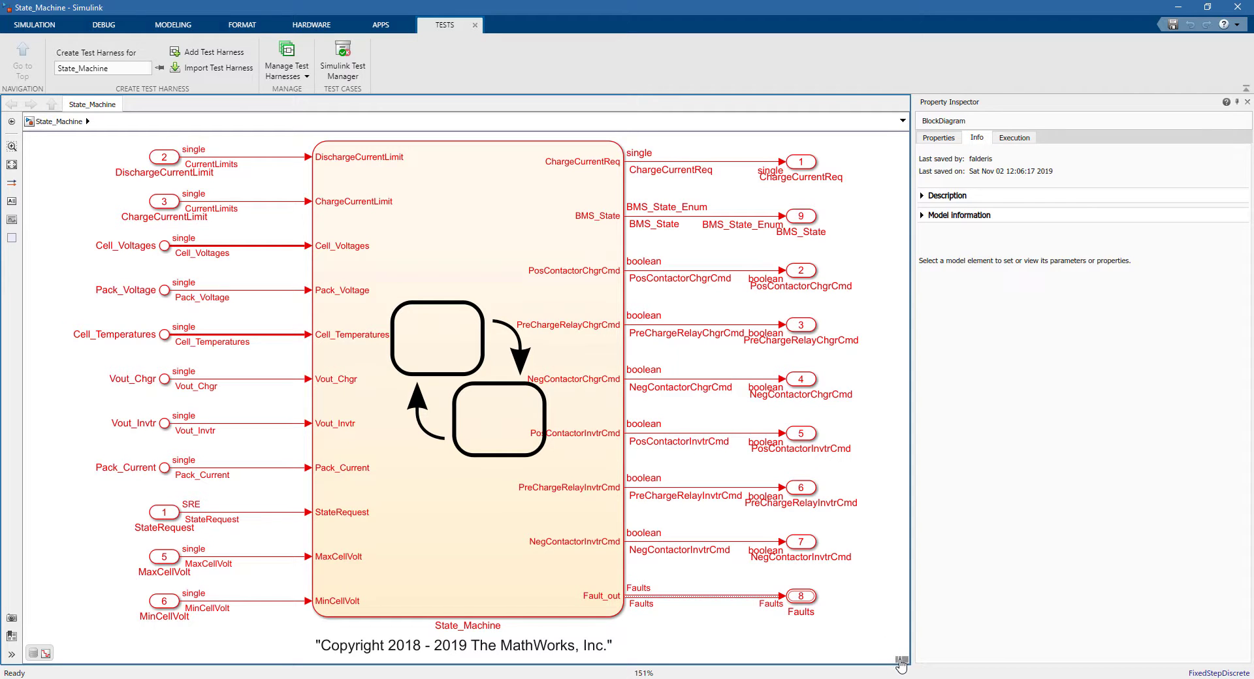
left_click(901, 663)
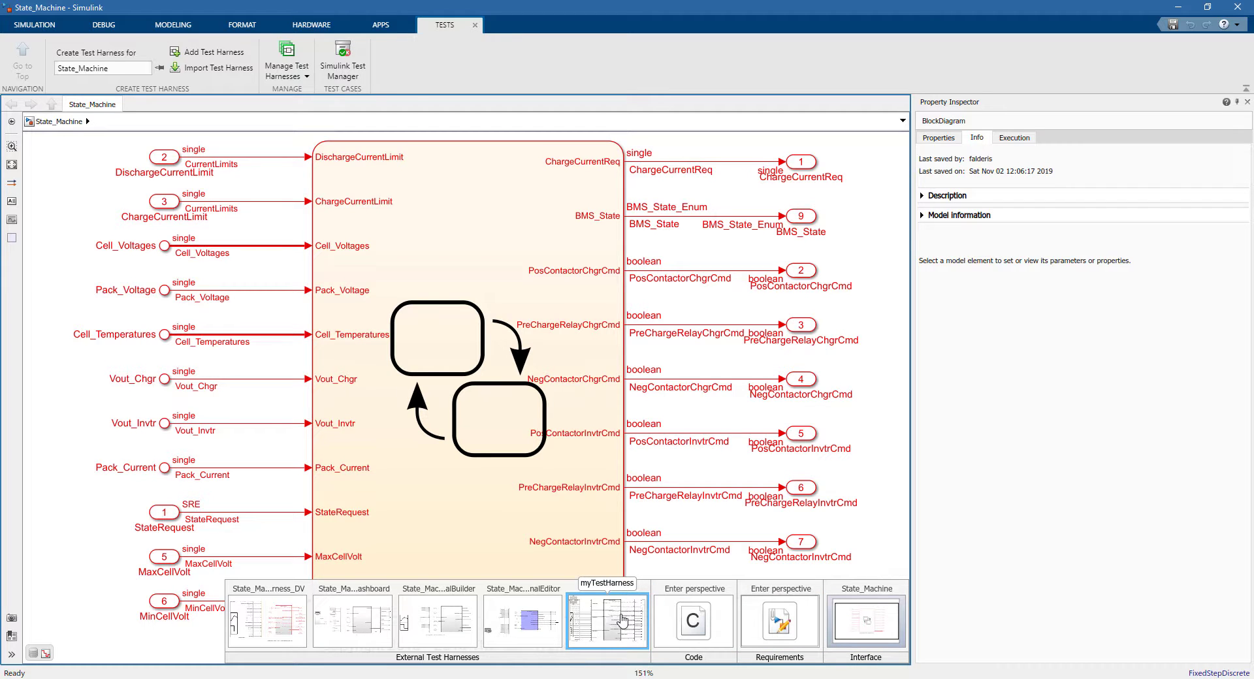
left_click(614, 621)
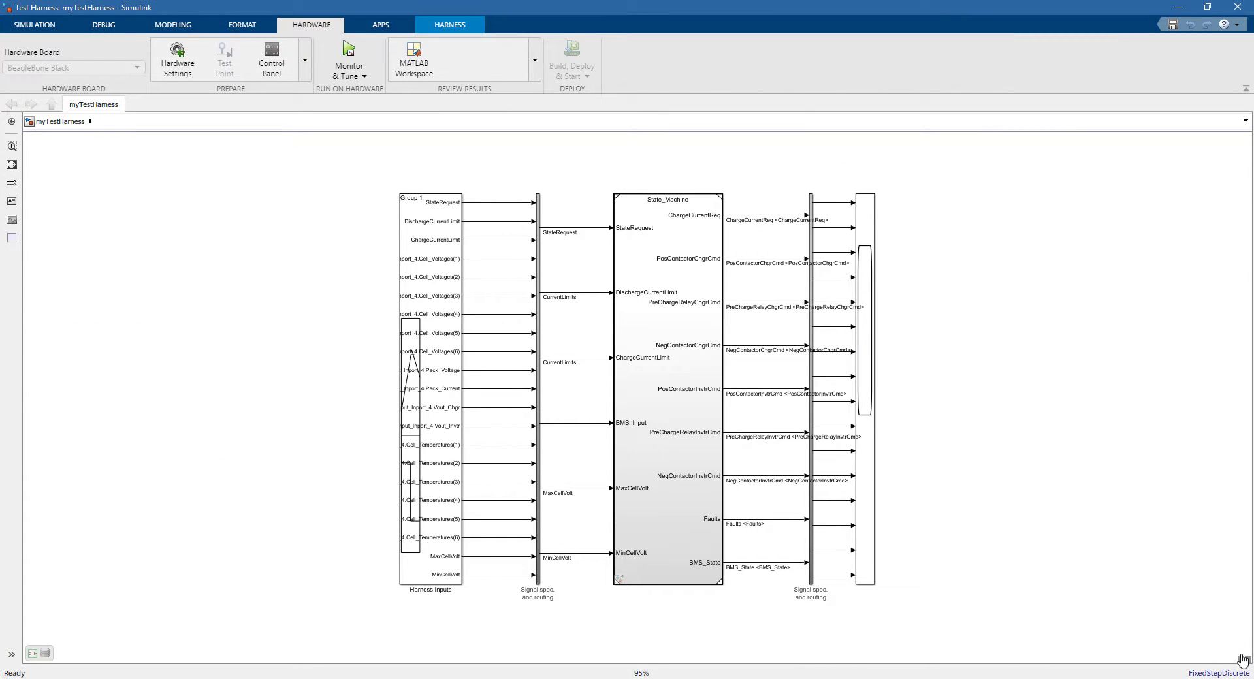
Close the harness via the perspectives view and list State_Machine's external harnesses.
left_click(1241, 658)
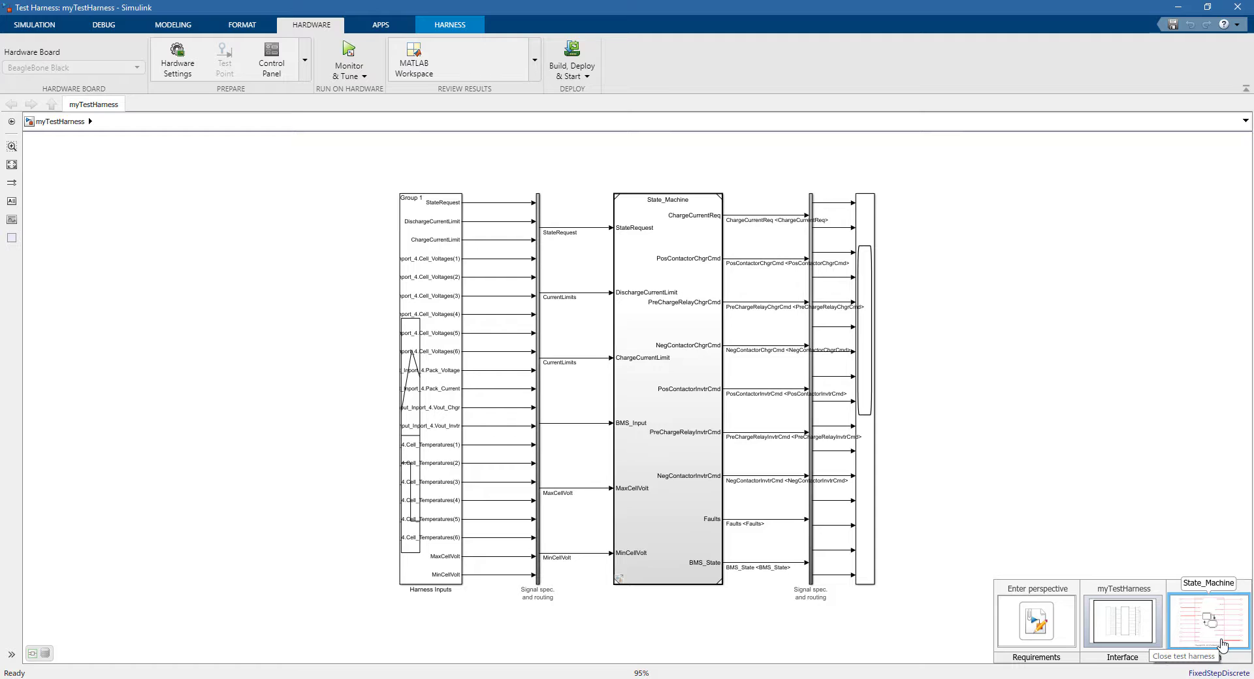
left_click(1223, 645)
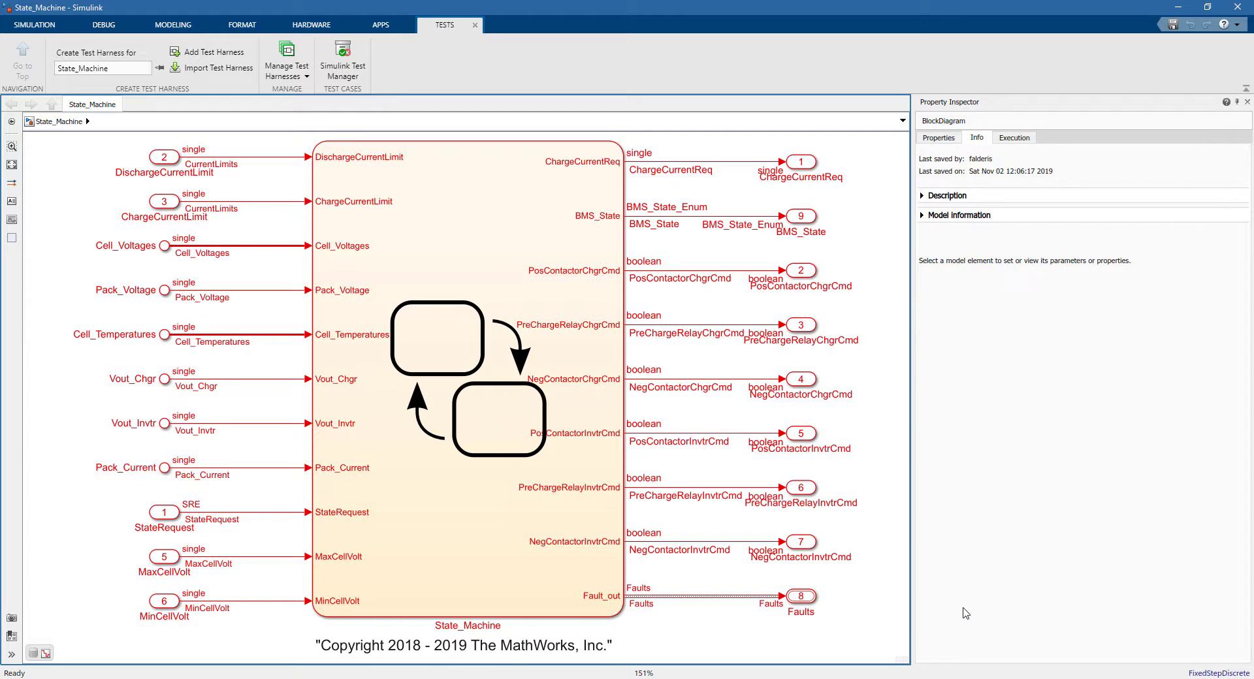
left_click(902, 660)
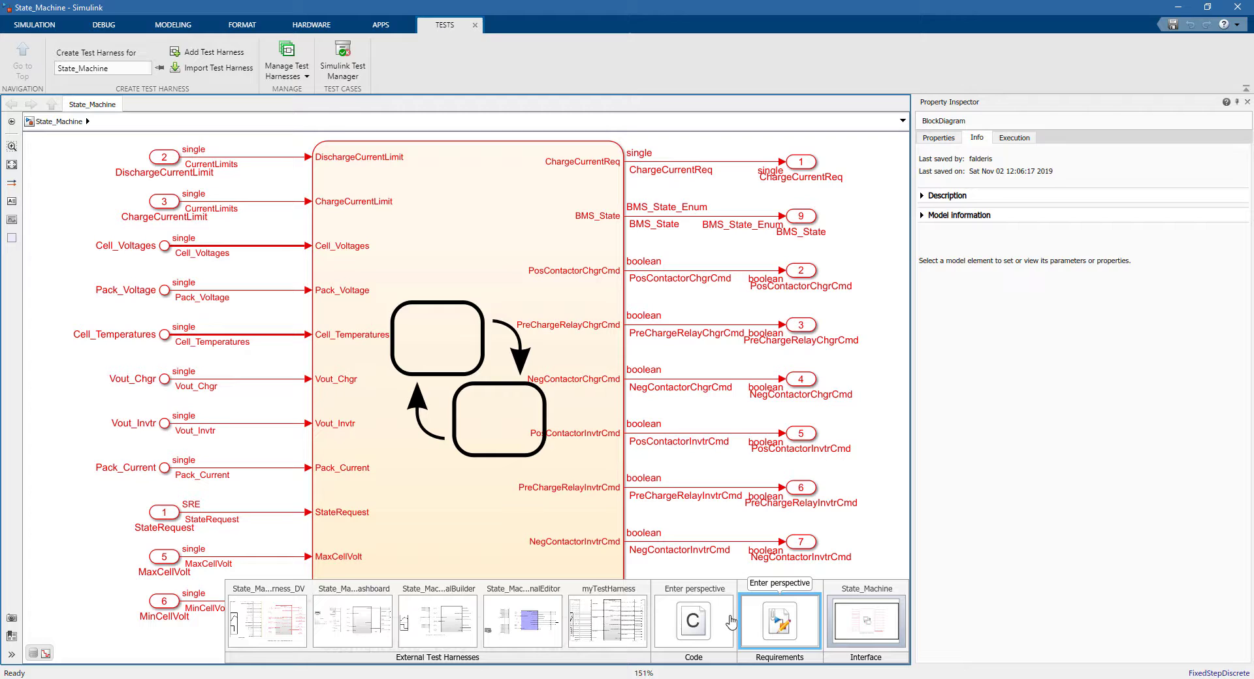
Open State_Machine_Harness_Dashboard and show its Dashboard block in a new tab.
left_click(367, 619)
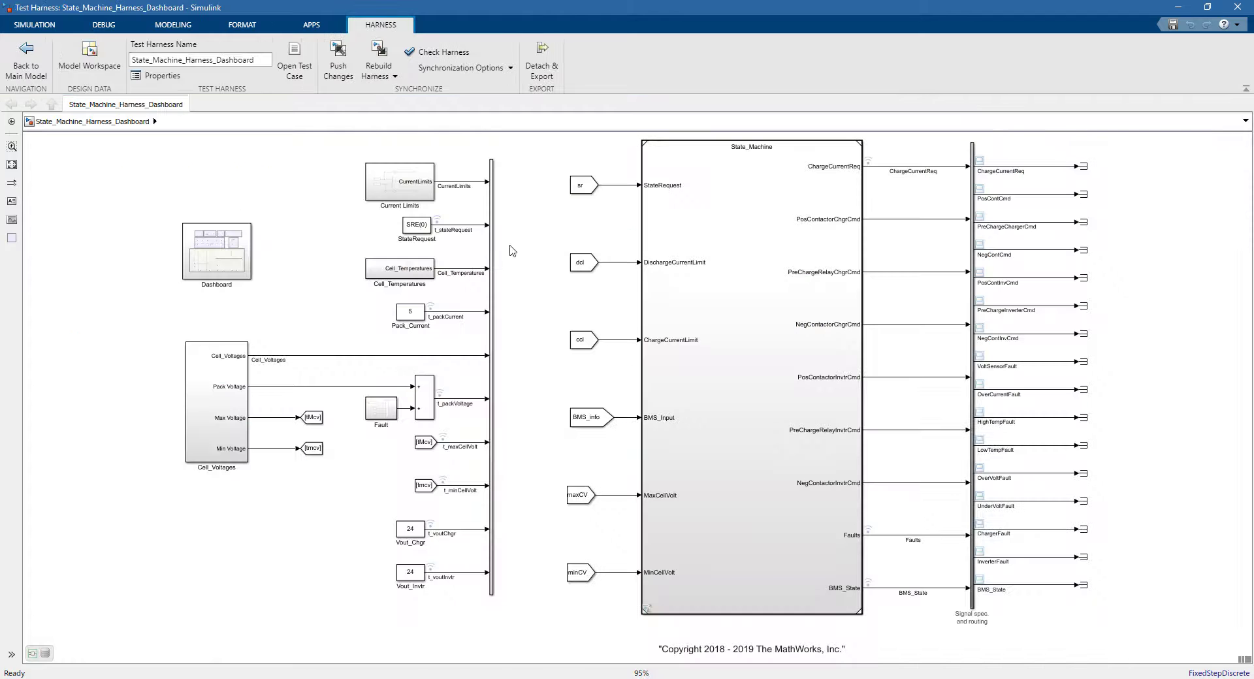
left_click(244, 253)
right_click(244, 252)
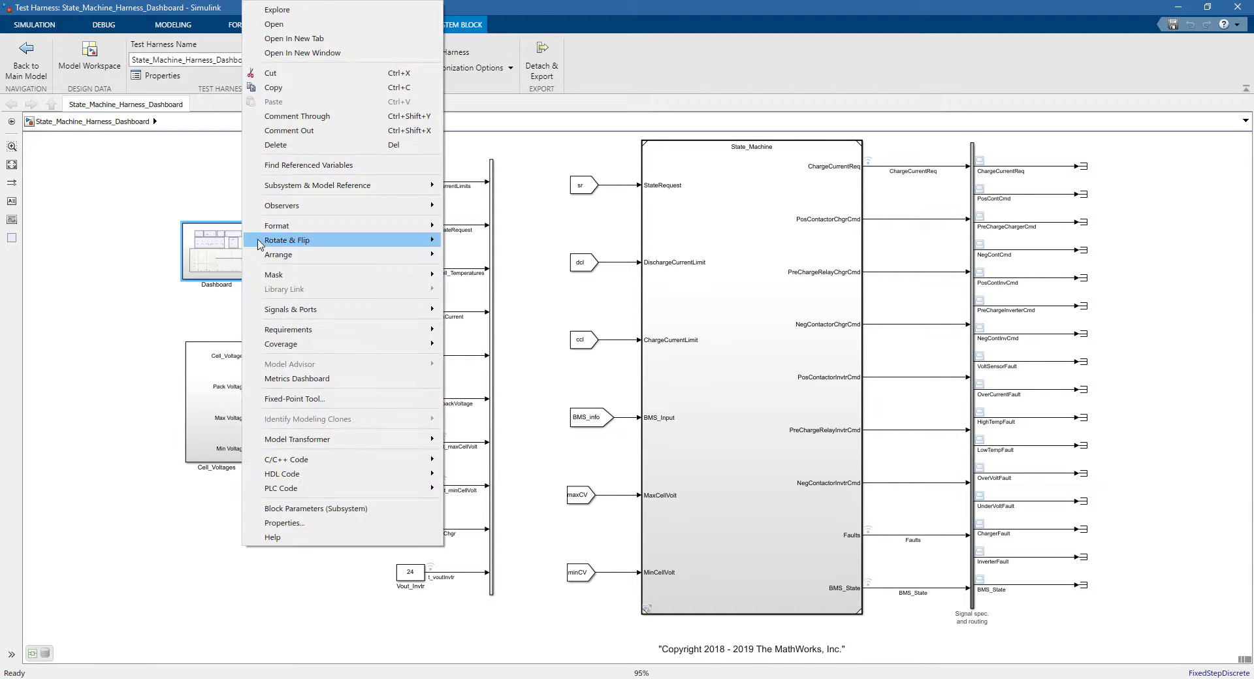
left_click(338, 44)
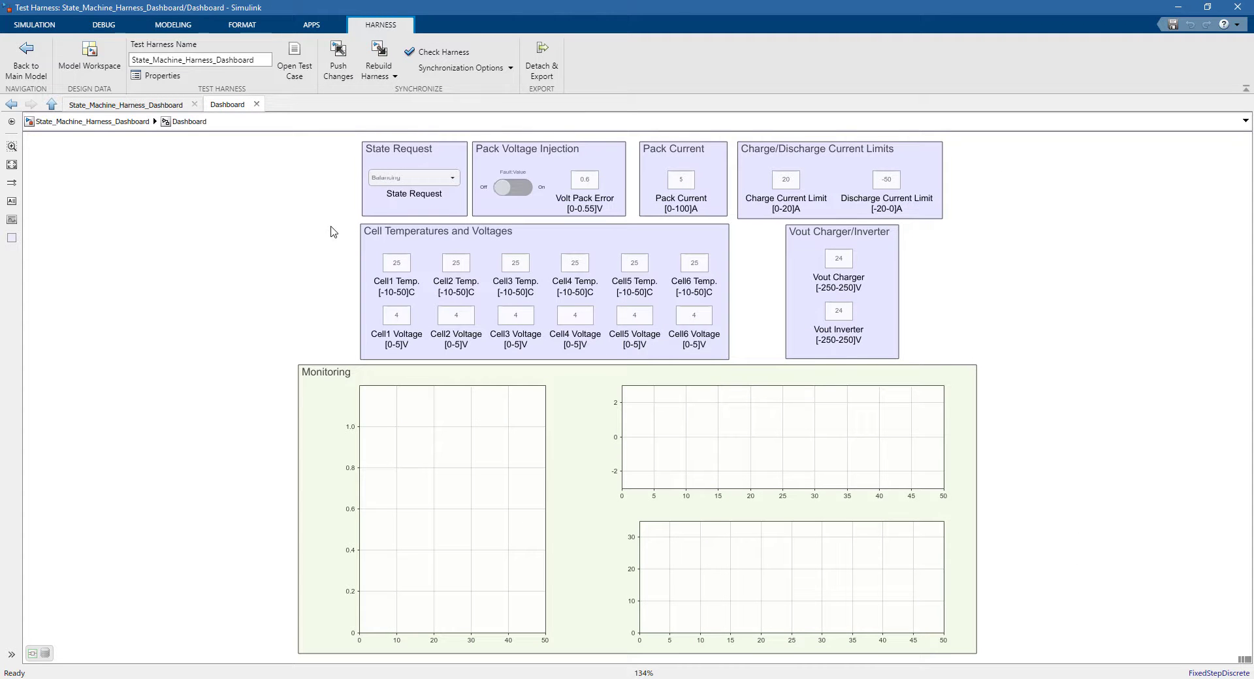
left_click(363, 197)
left_click(47, 25)
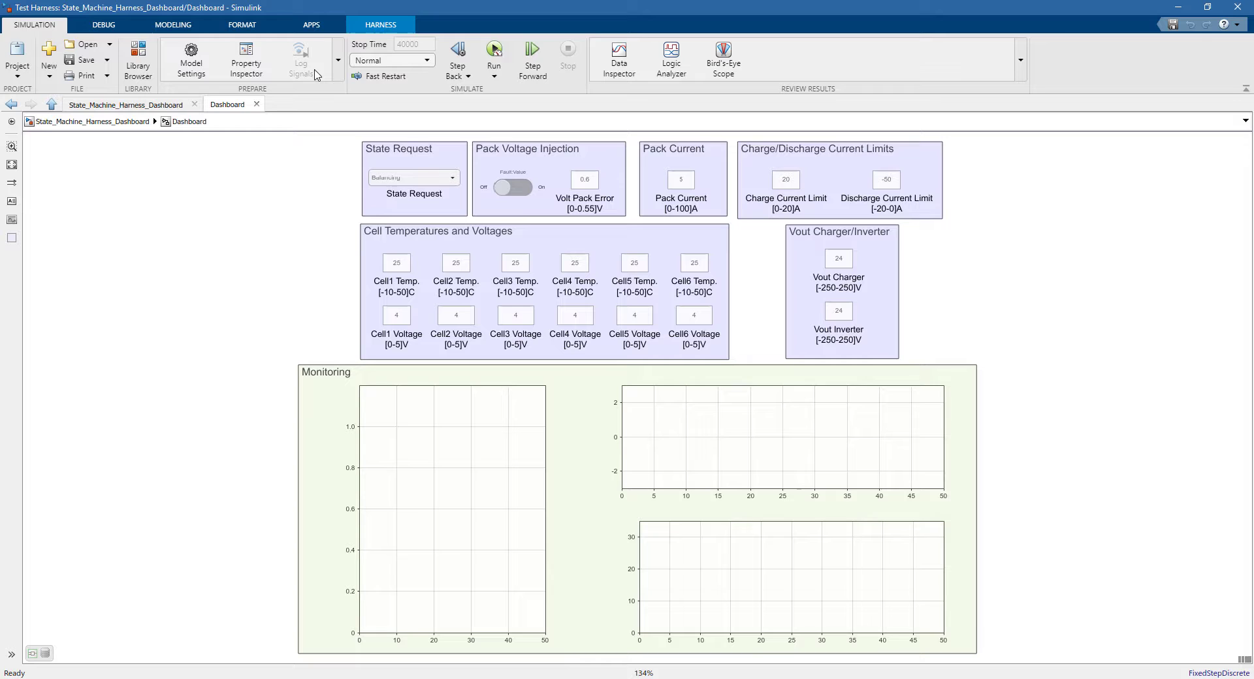
Simulate with Cell1 Voltage set to 6 to trigger an OverVolt fault, then stop.
left_click(494, 50)
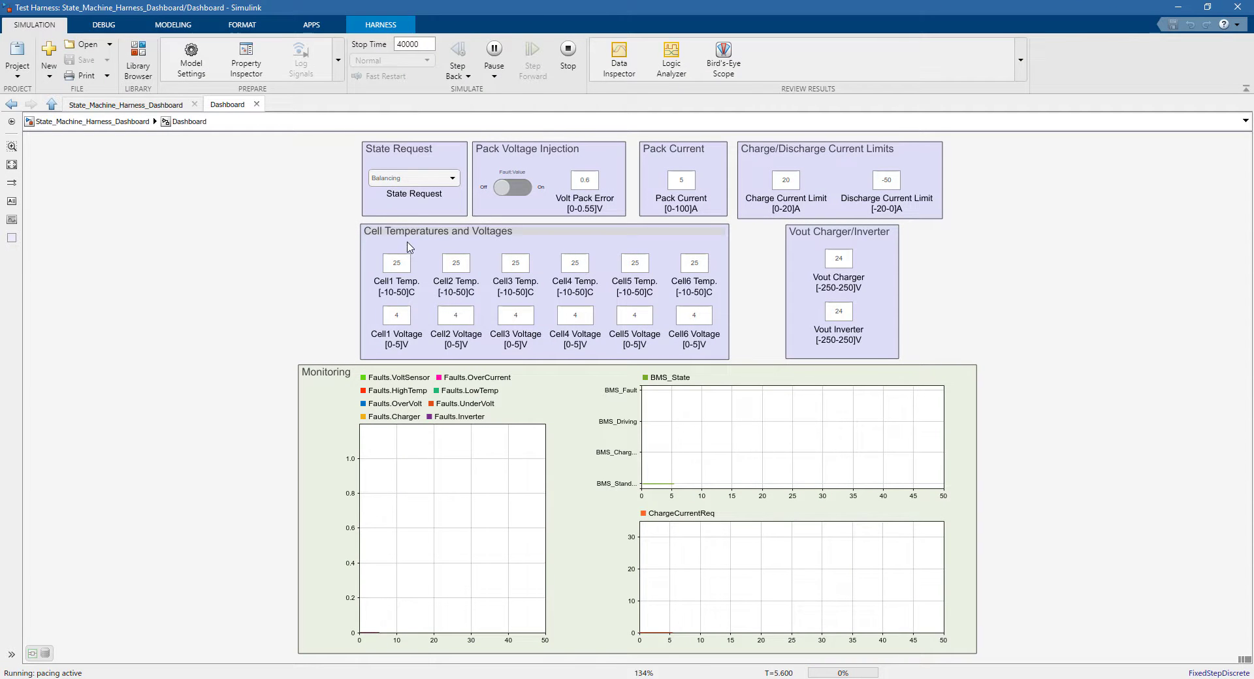
left_click(400, 316)
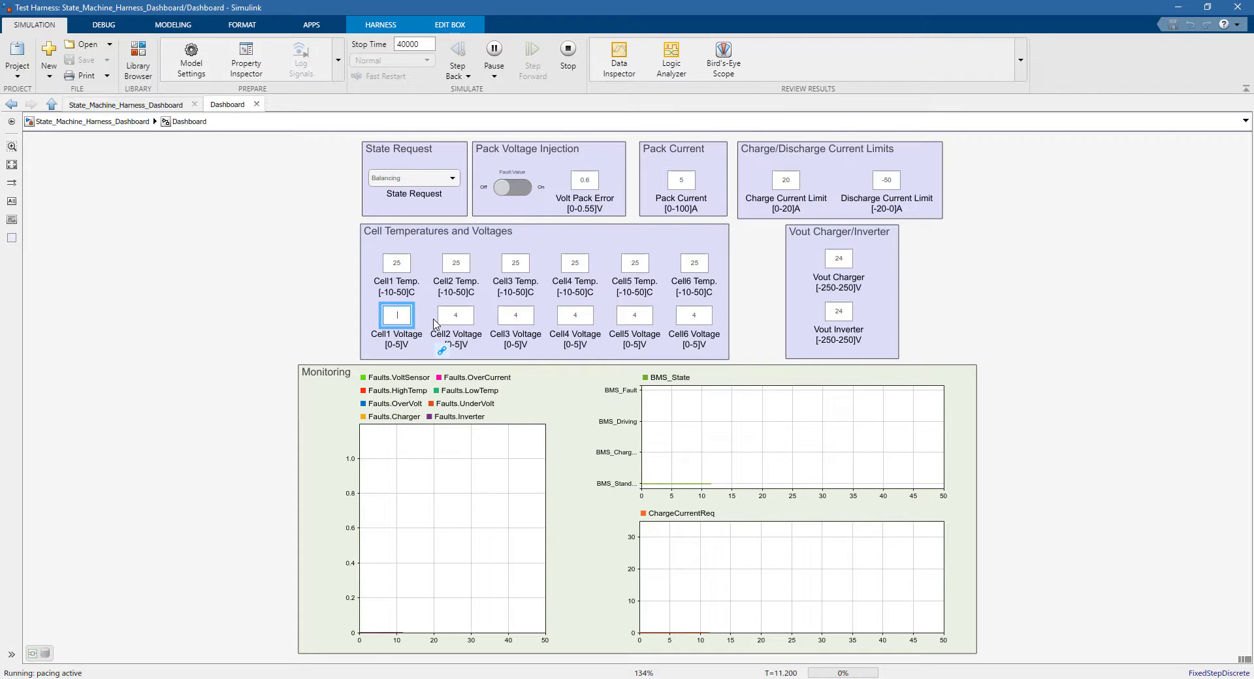
type("6")
key("Return")
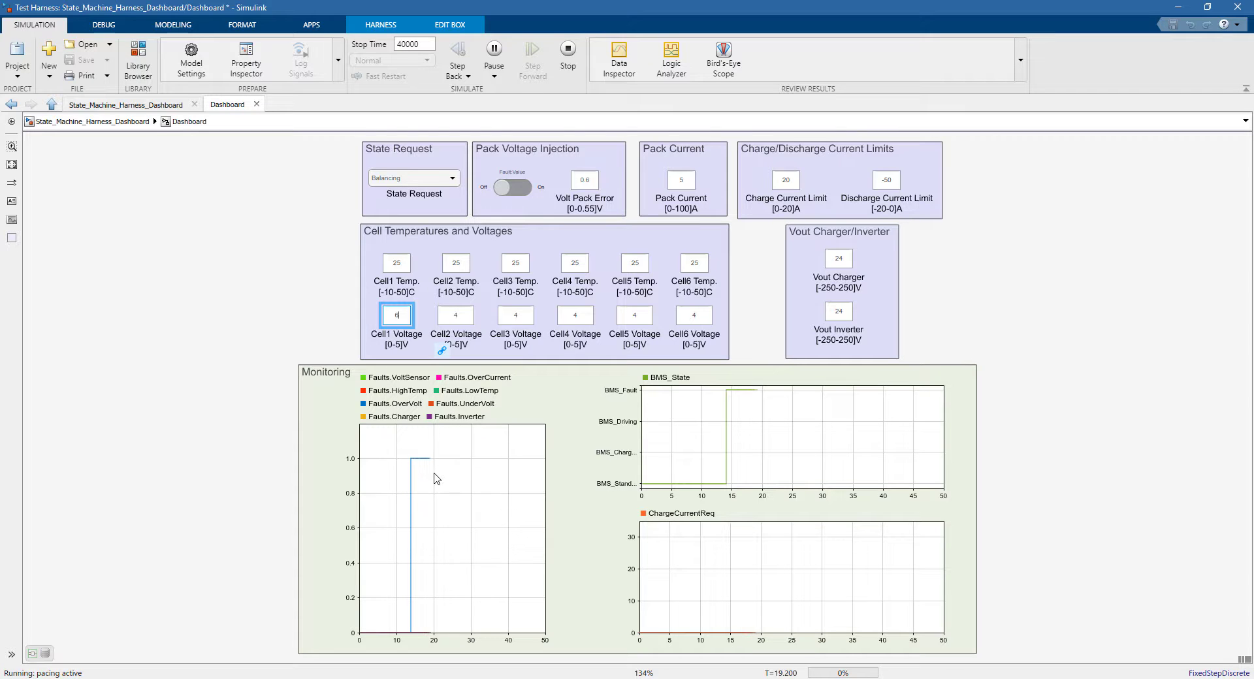
left_click(340, 297)
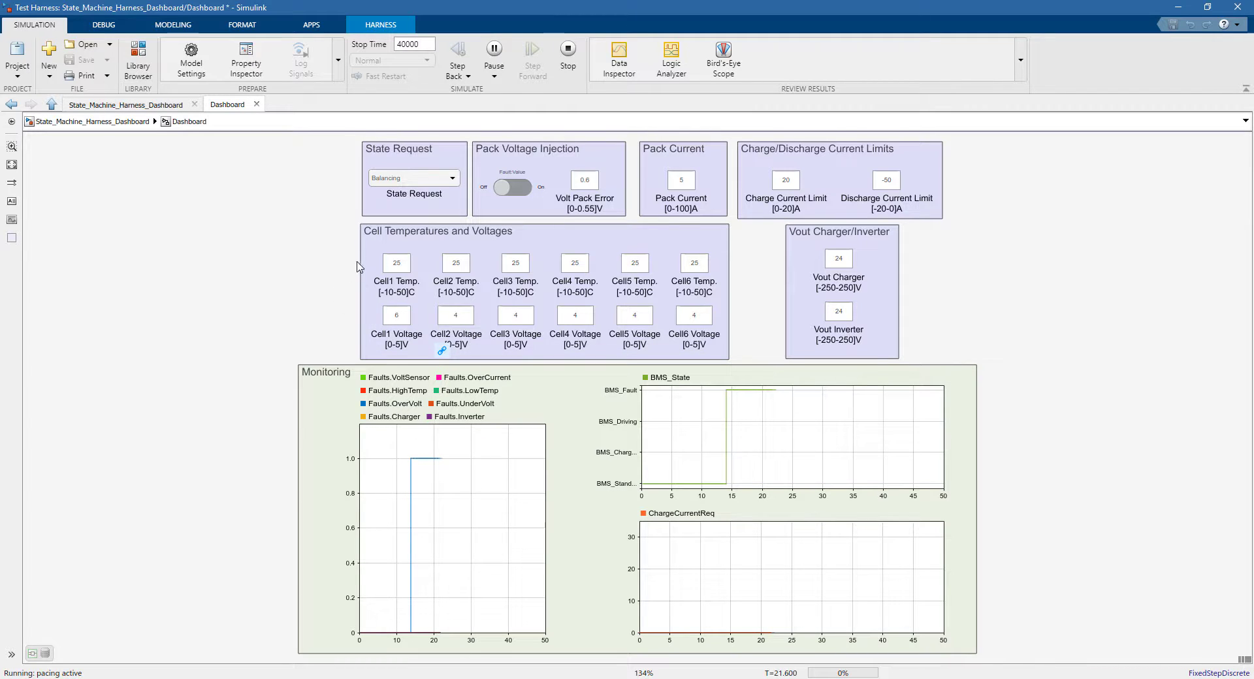
left_click(568, 53)
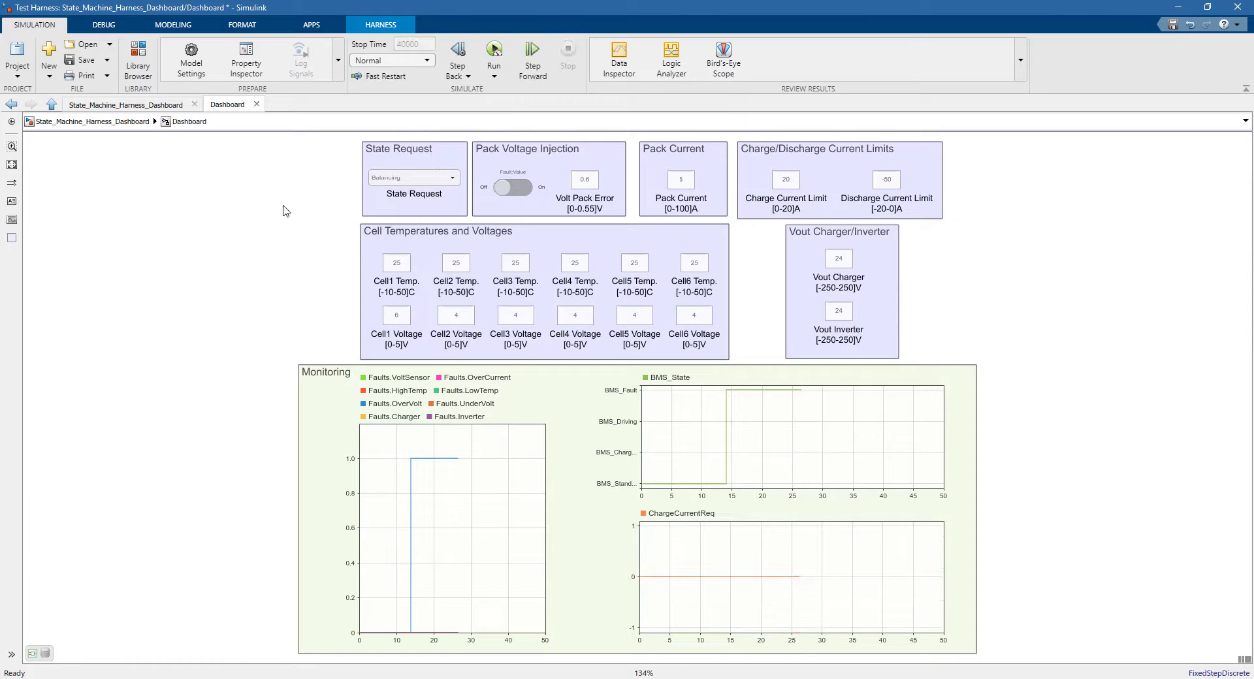
left_click(64, 120)
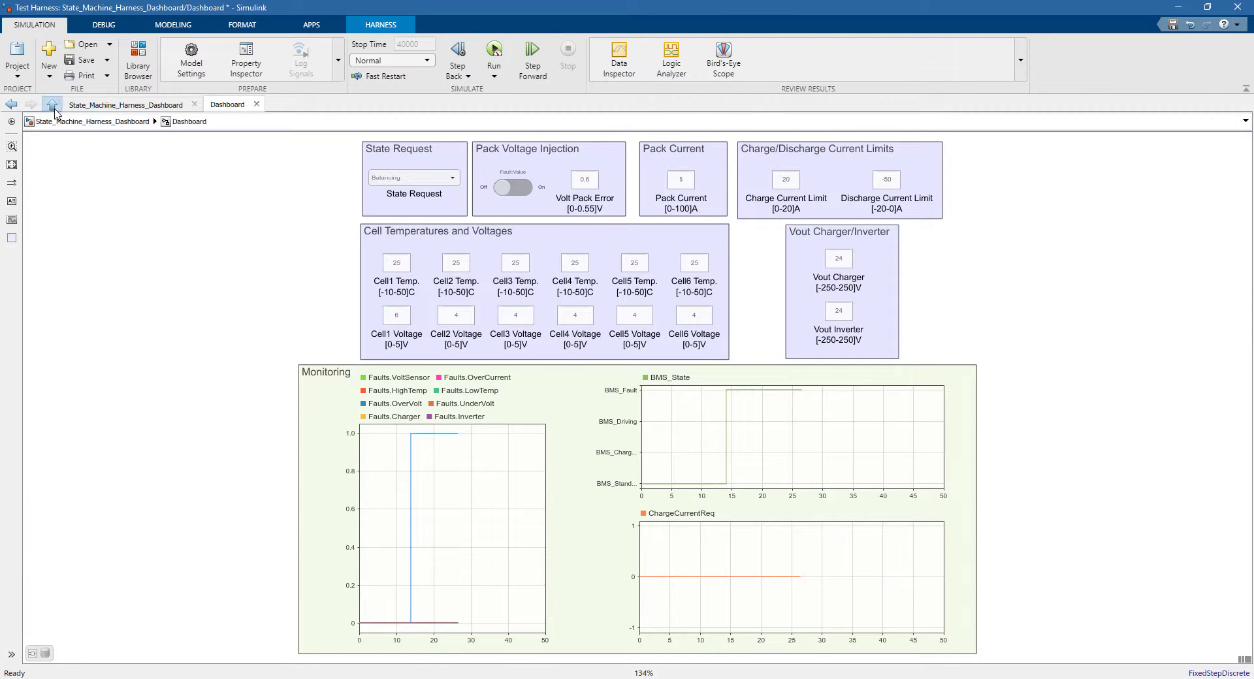
In MATLAB, save out.logsOut as myFaultScenario and inspect its 25 signals.
left_click(1178, 7)
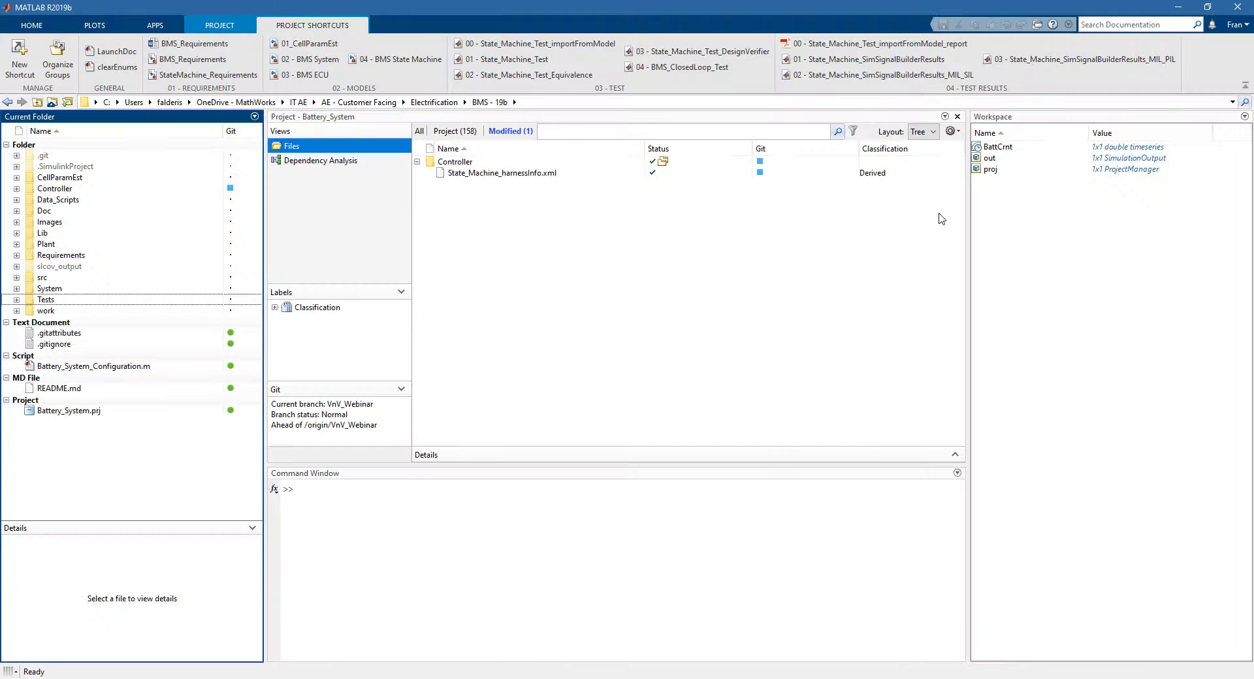
left_click(930, 246)
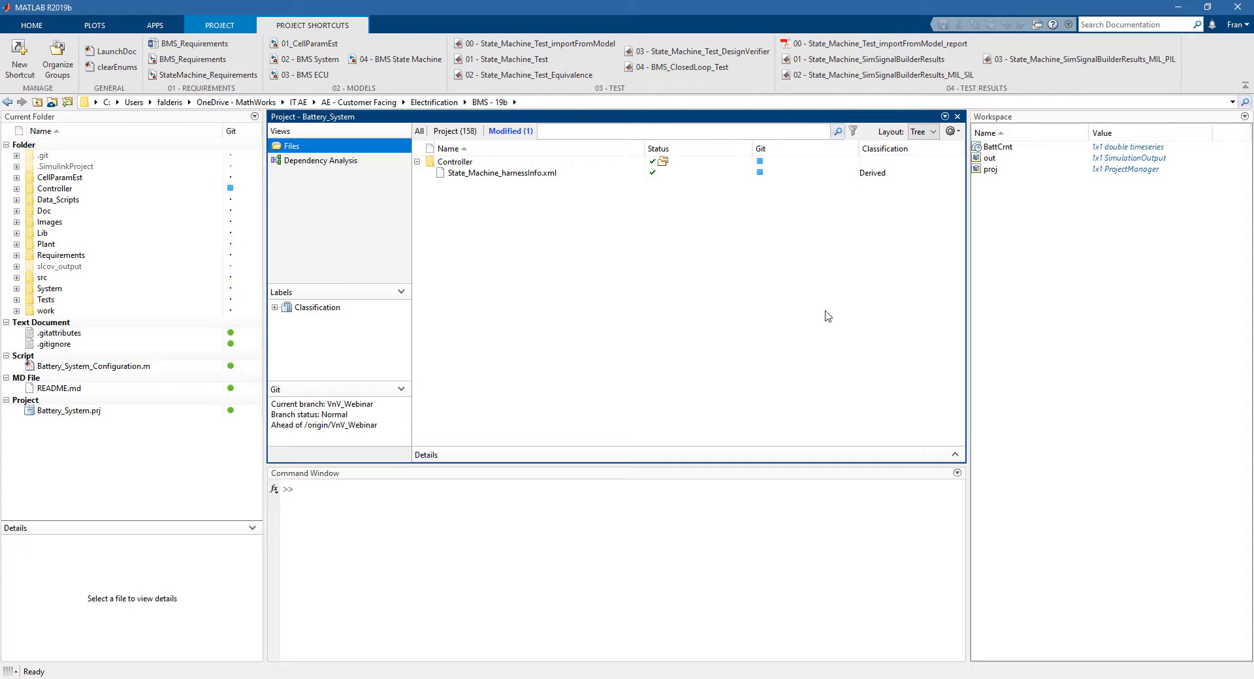
left_click(693, 570)
type("myFaultSc")
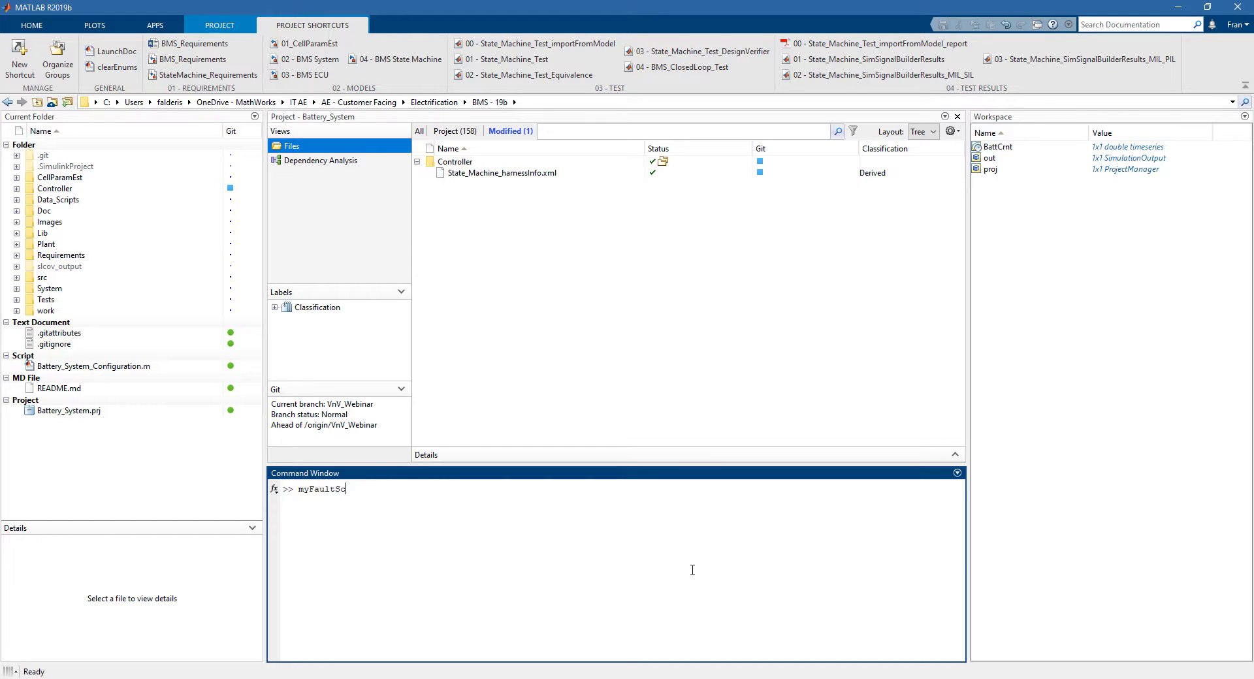
type("enario = out.logsOut")
key("Return")
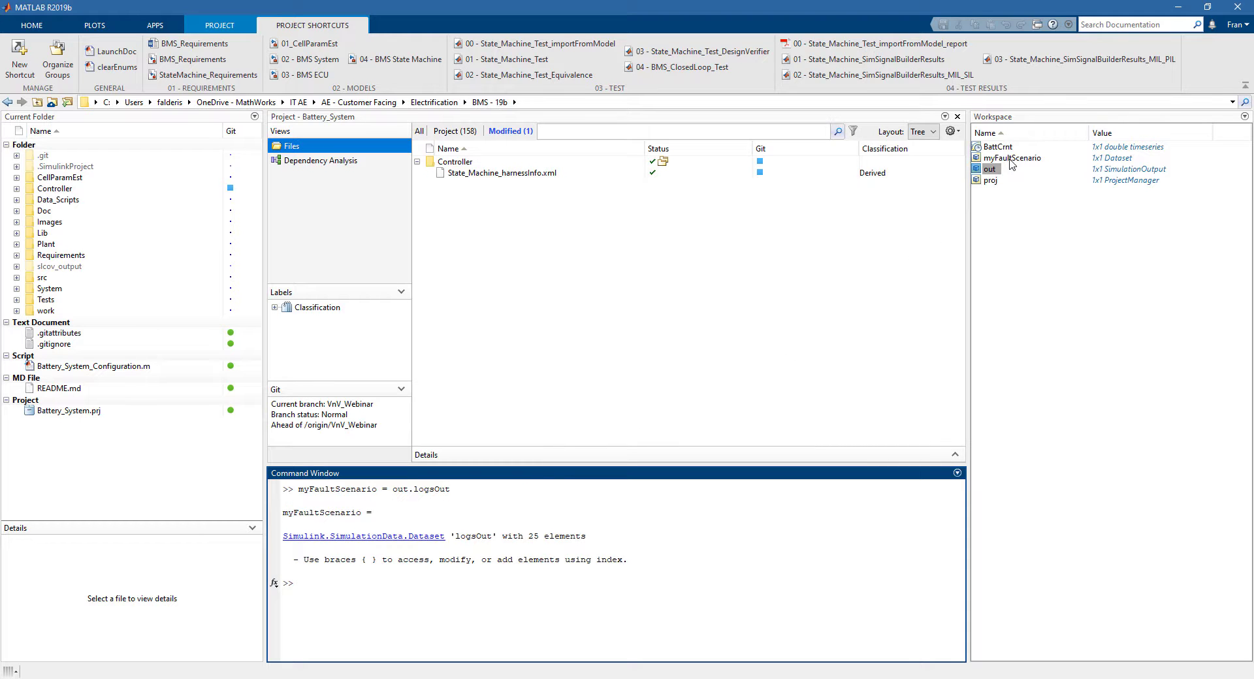
double_click(1012, 158)
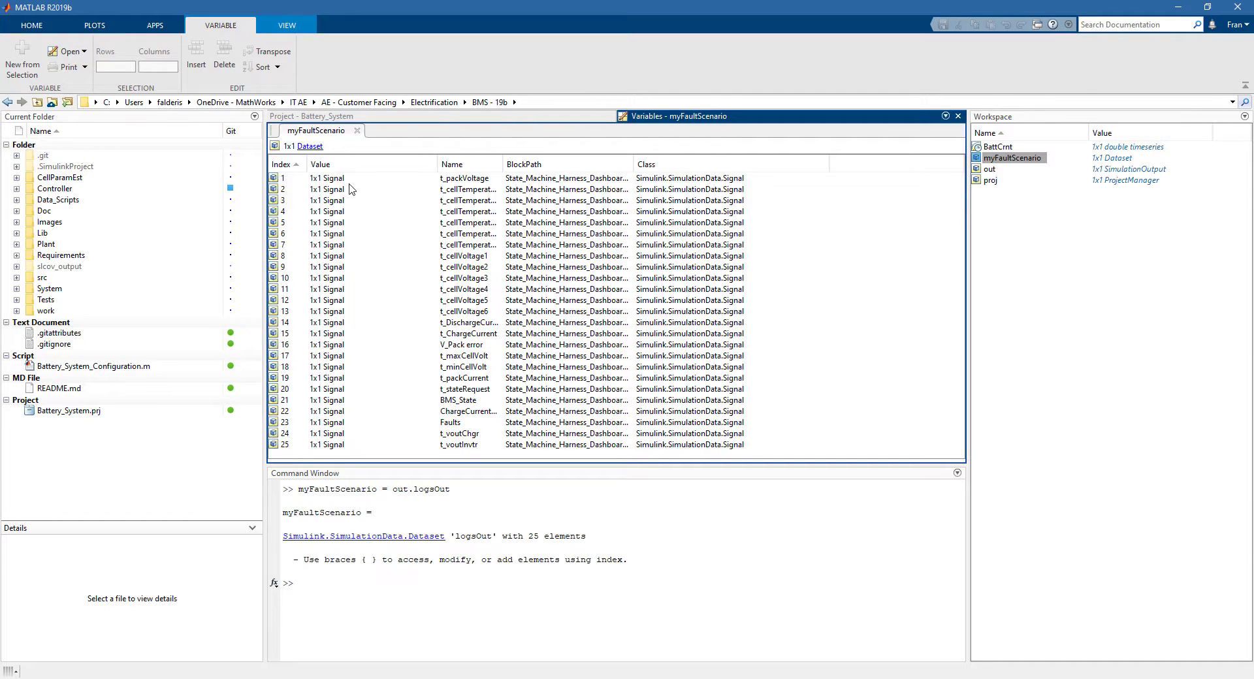
left_click(357, 131)
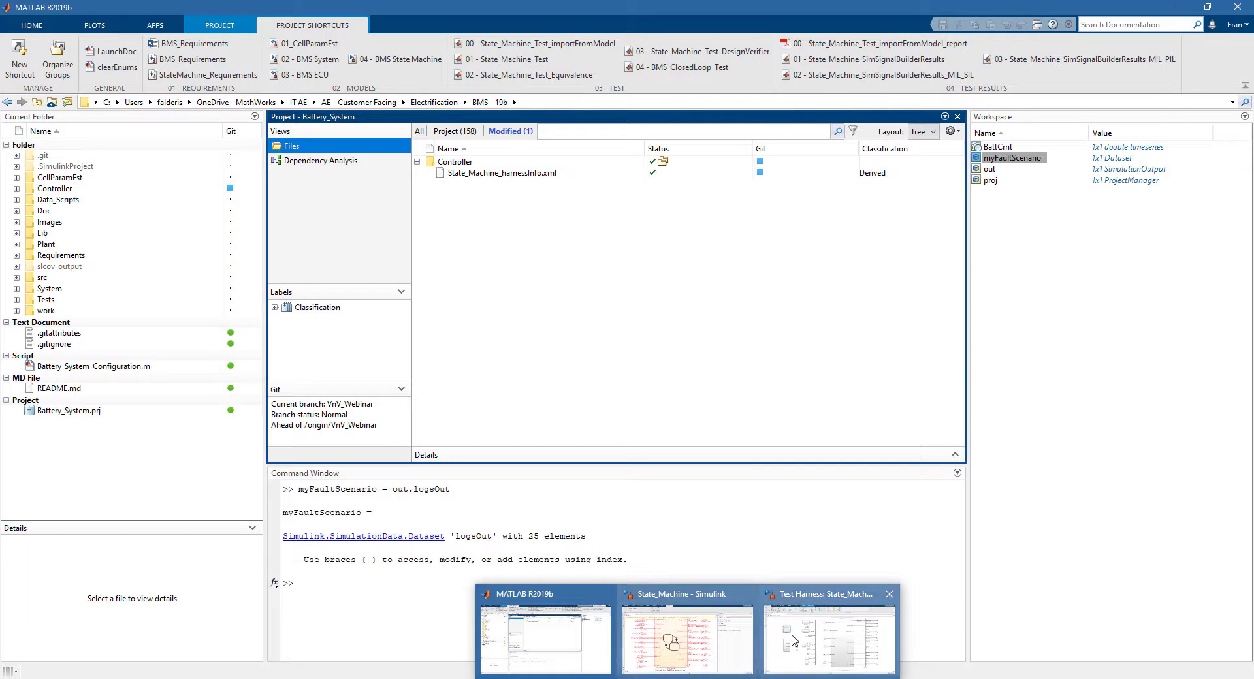
Return to the Dashboard panel and reset Cell1 Voltage to 4.
left_click(830, 631)
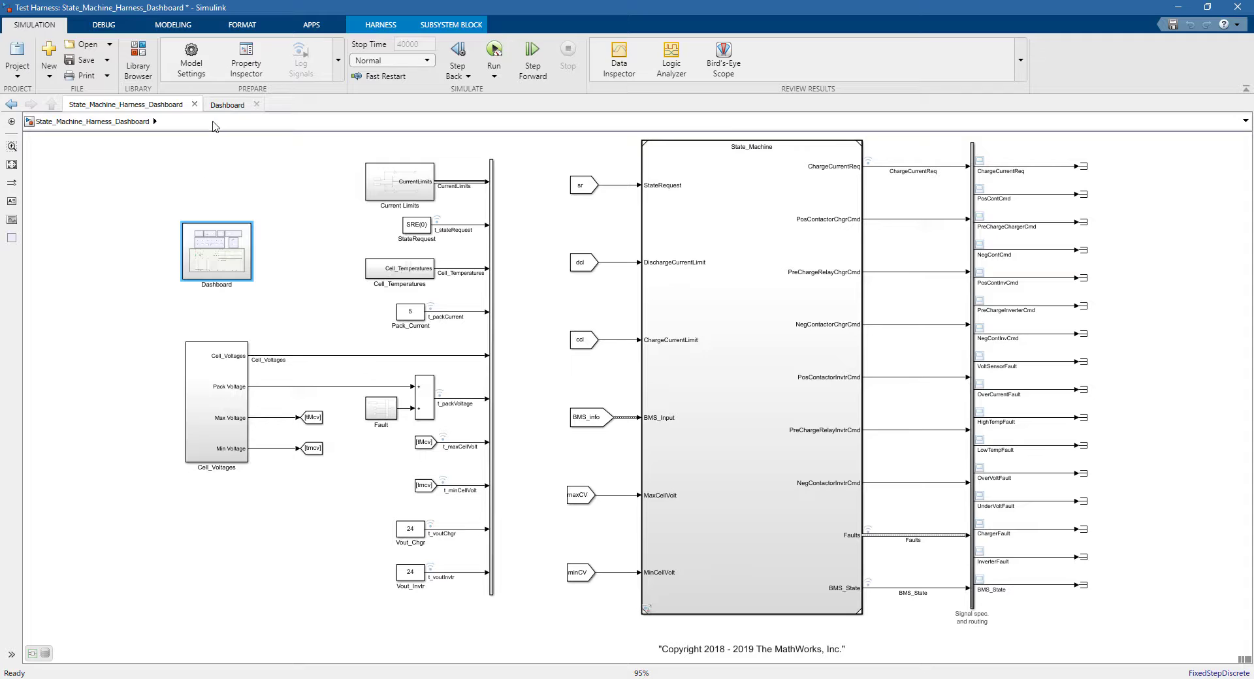
left_click(220, 109)
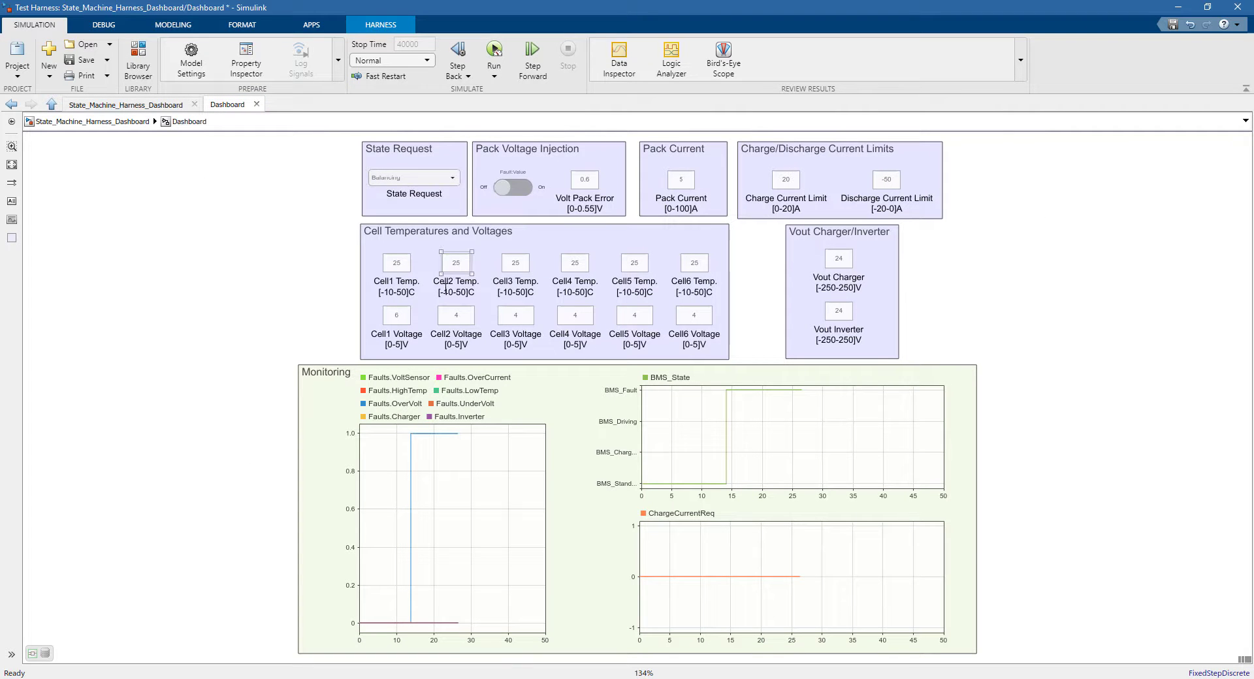
left_click(457, 317)
left_click(399, 317)
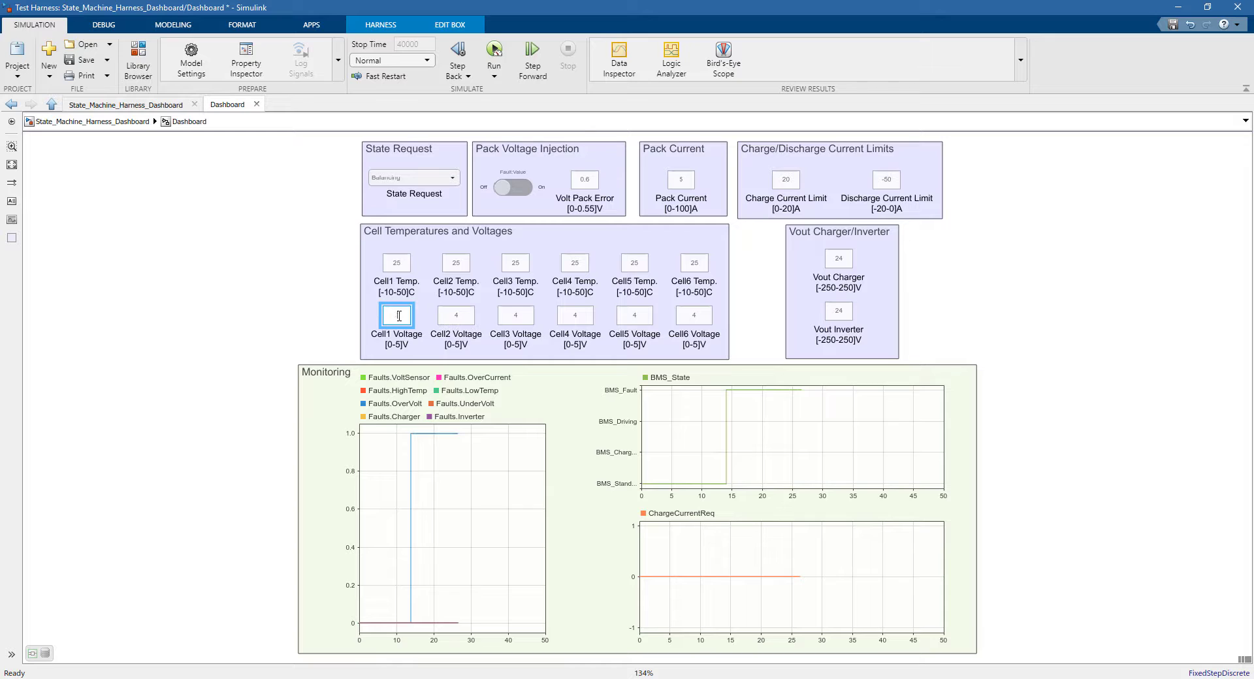
left_click(357, 275)
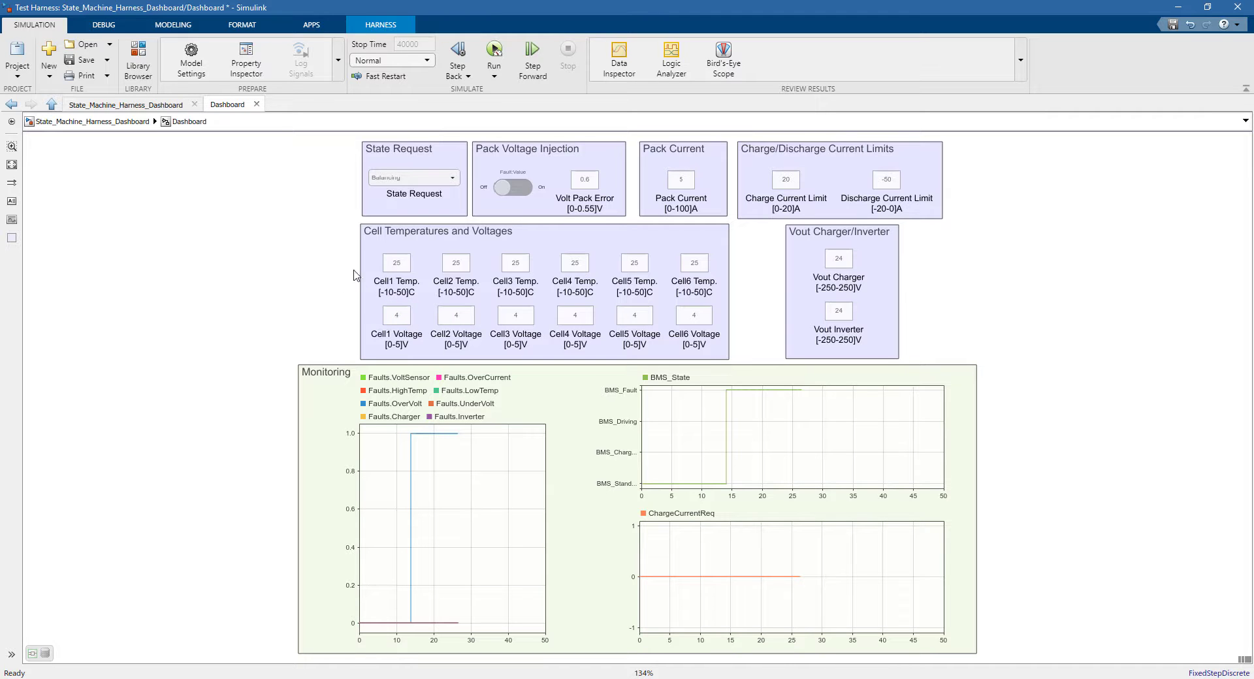
Run a simulation with Cell1 Temp. at 60 to raise a fault, then stop.
left_click(494, 56)
double_click(404, 265)
type("60")
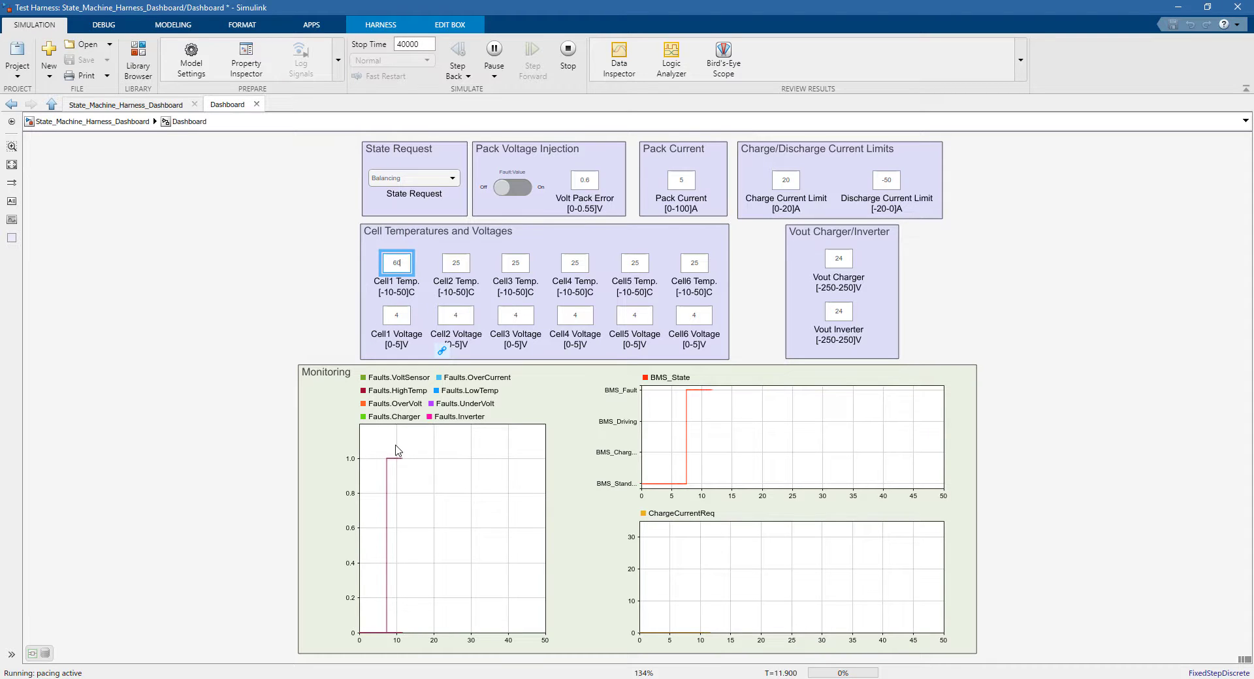
left_click(568, 50)
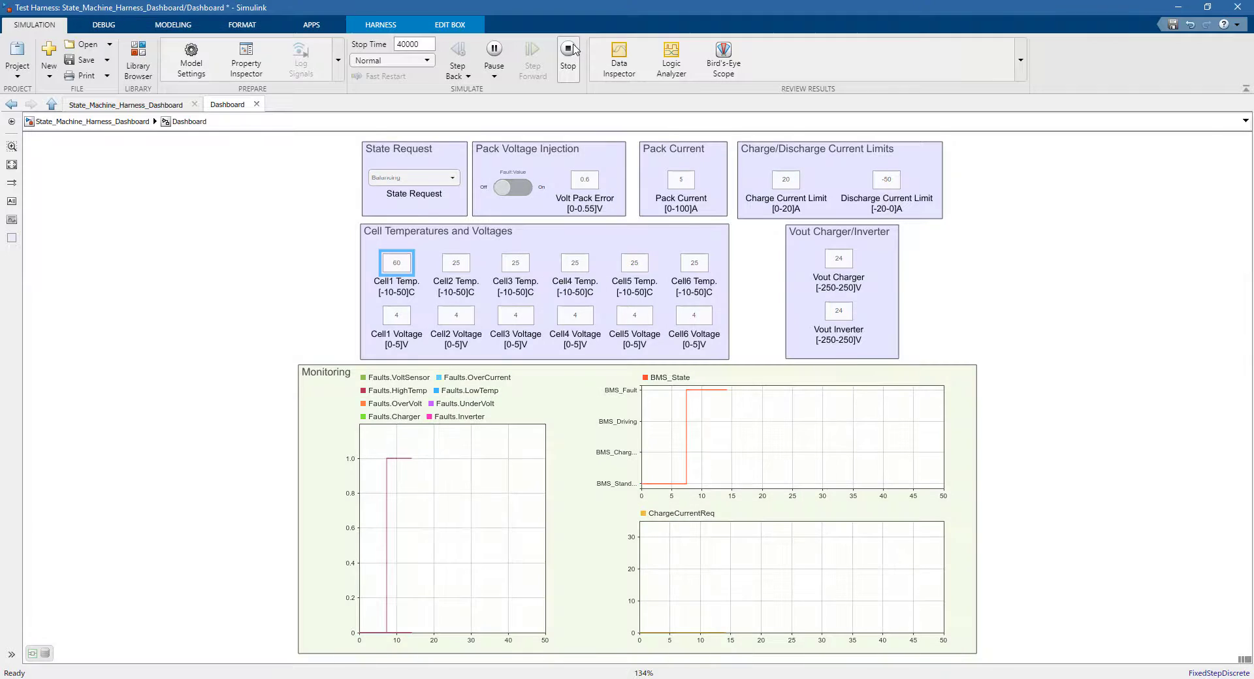
left_click(124, 105)
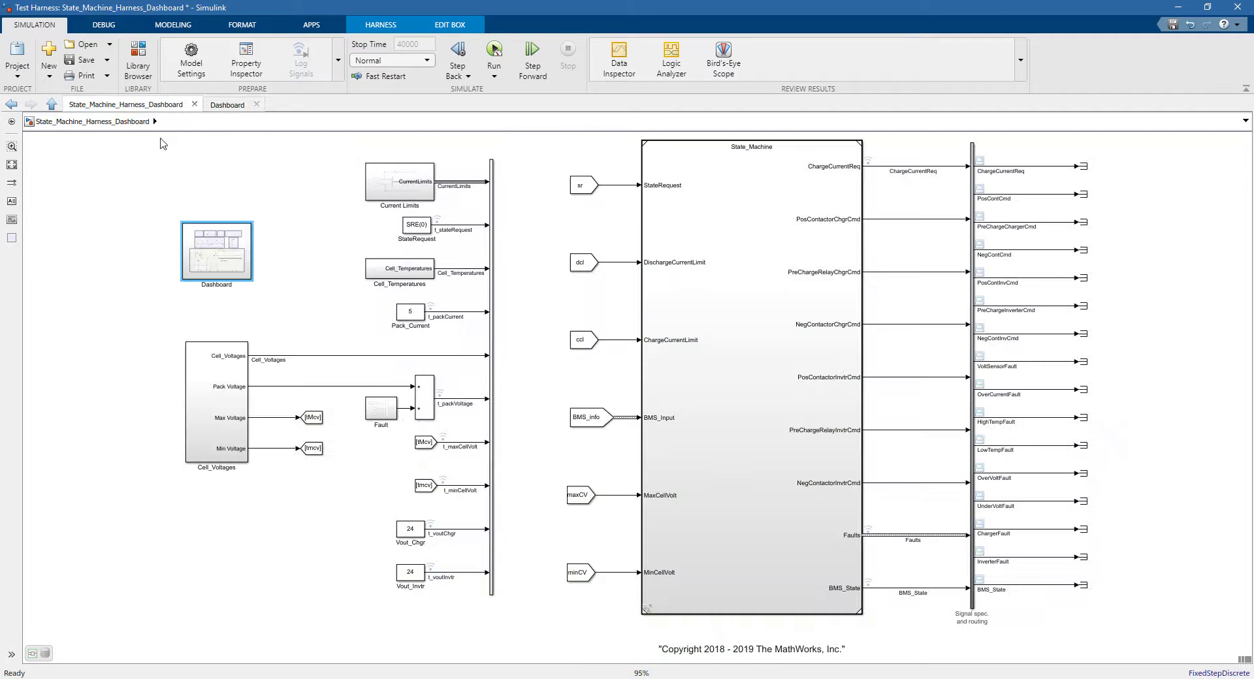
mouse_move(1242, 660)
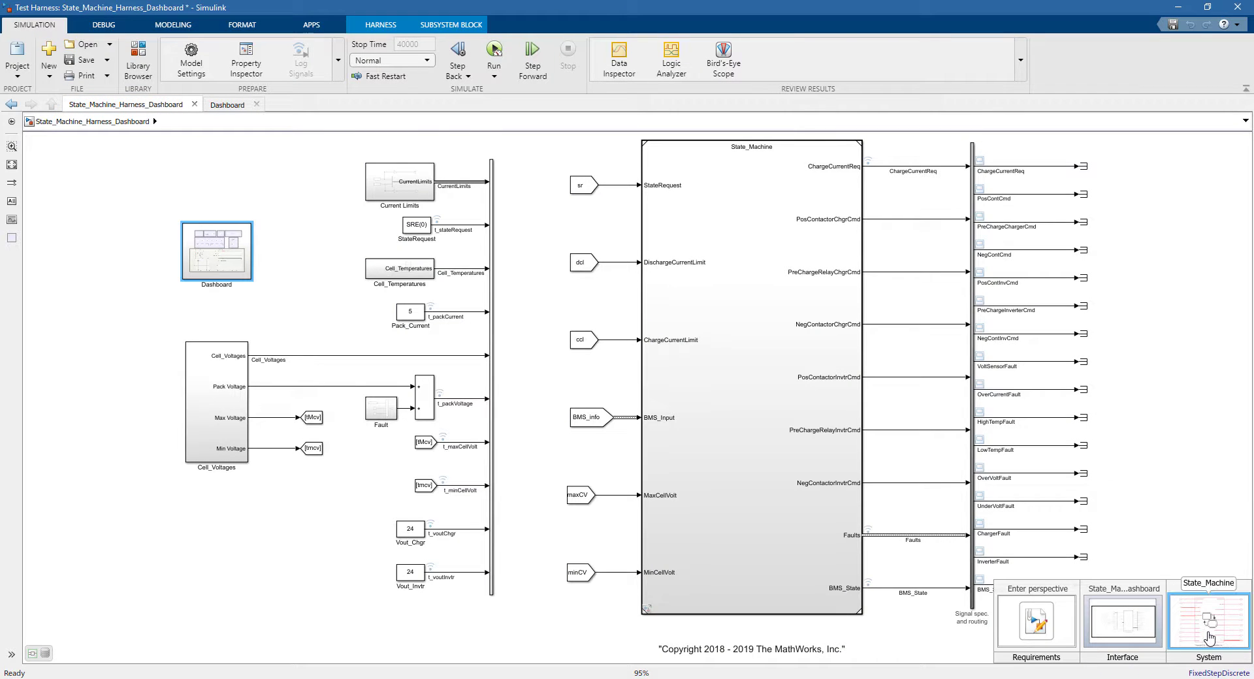
Close the harness and store this run's logged signals as myFaultScenario2.
left_click(1209, 639)
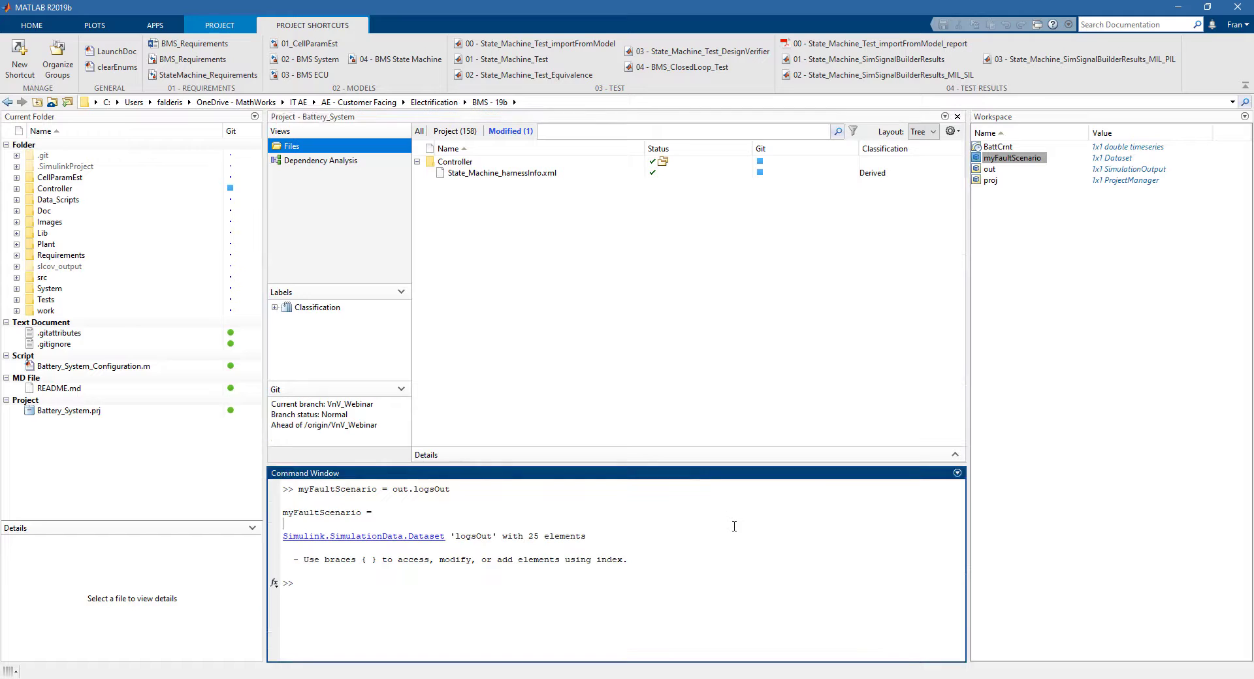
key("Up")
type("2")
key("Return")
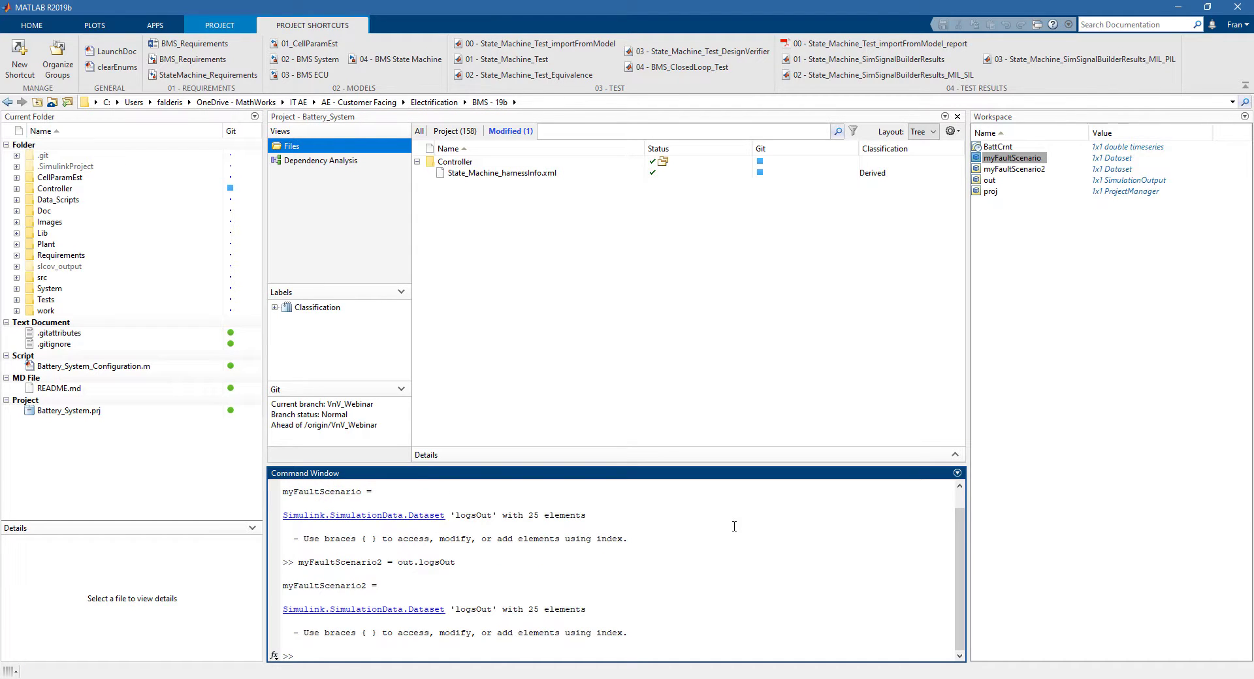
Save myFaultScenario and myFaultScenario2 into a MAT file named faultScenarios.mat.
left_click(1013, 158)
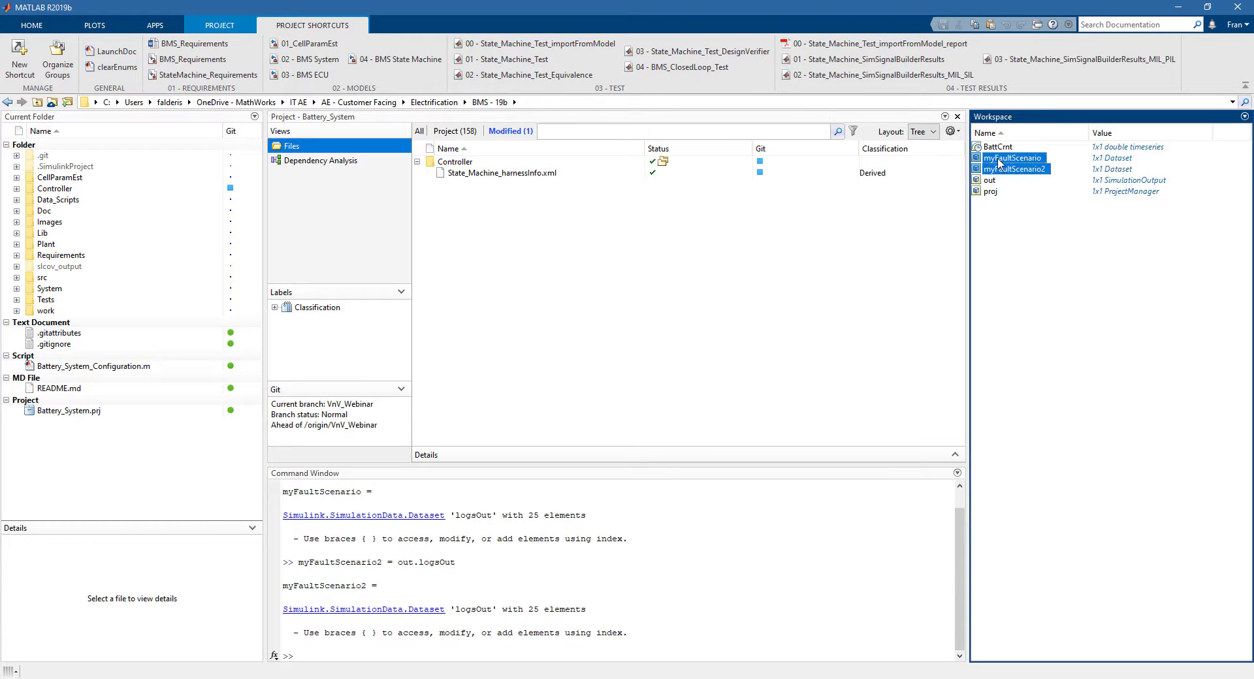
left_click_drag(1014, 169, 139, 480)
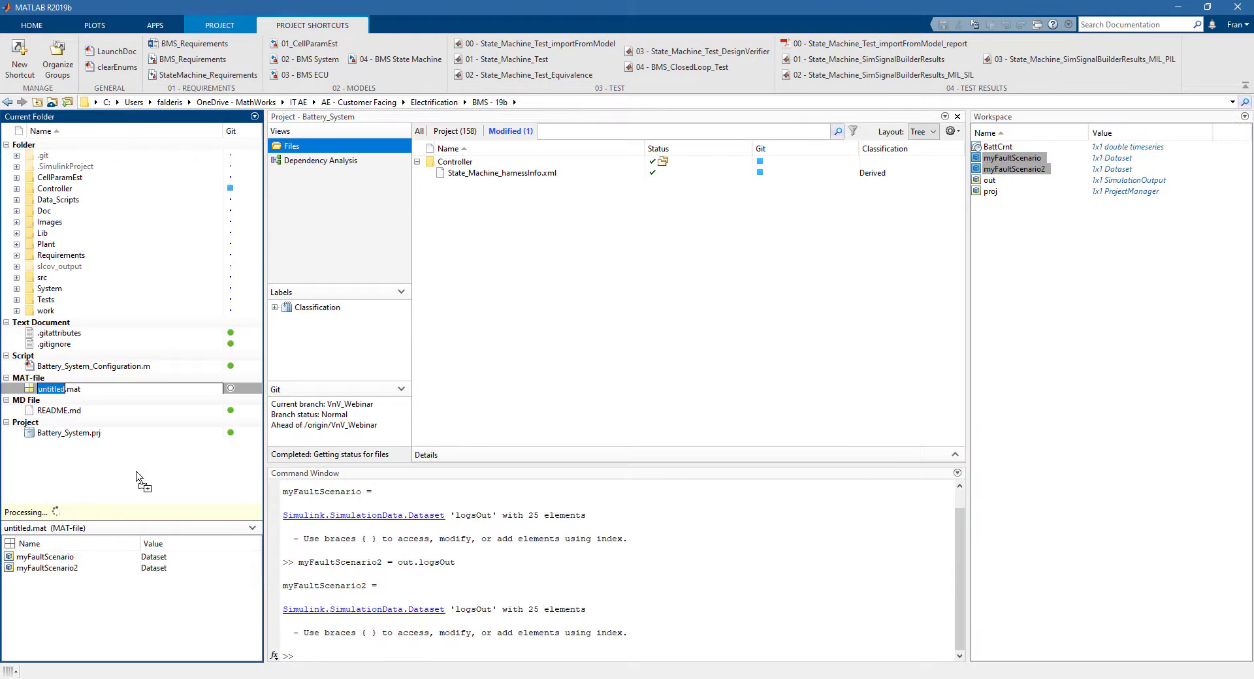
type("faultScenarios")
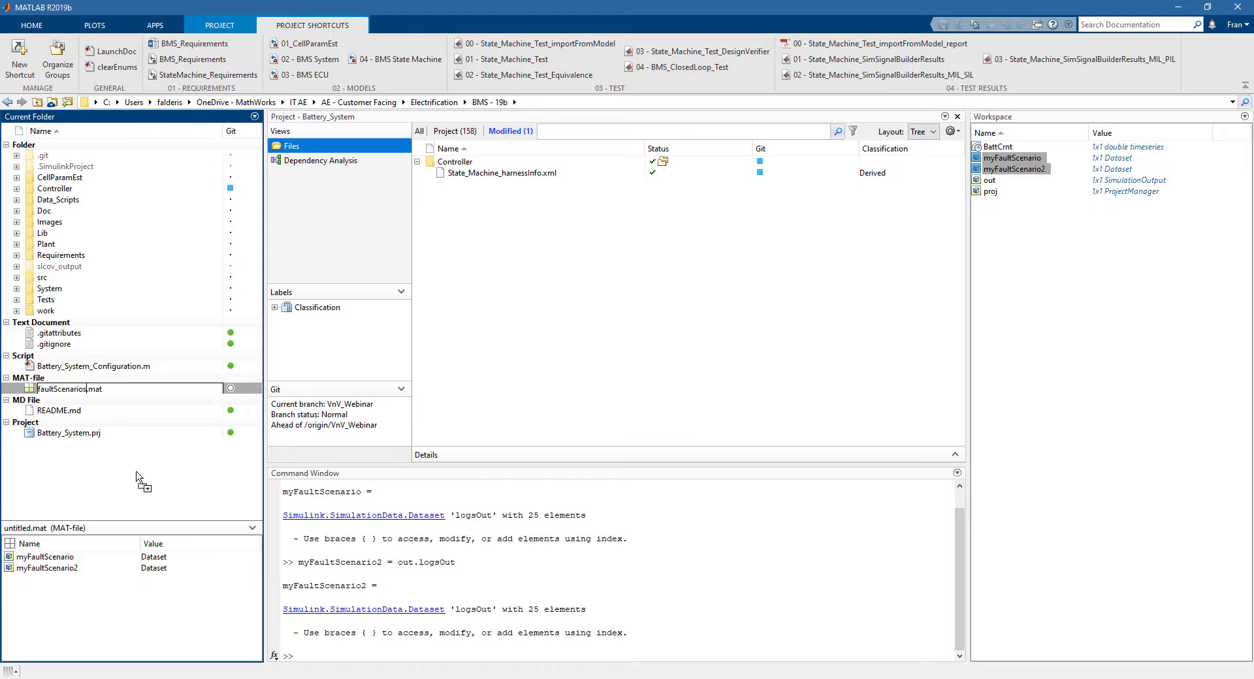
key("Return")
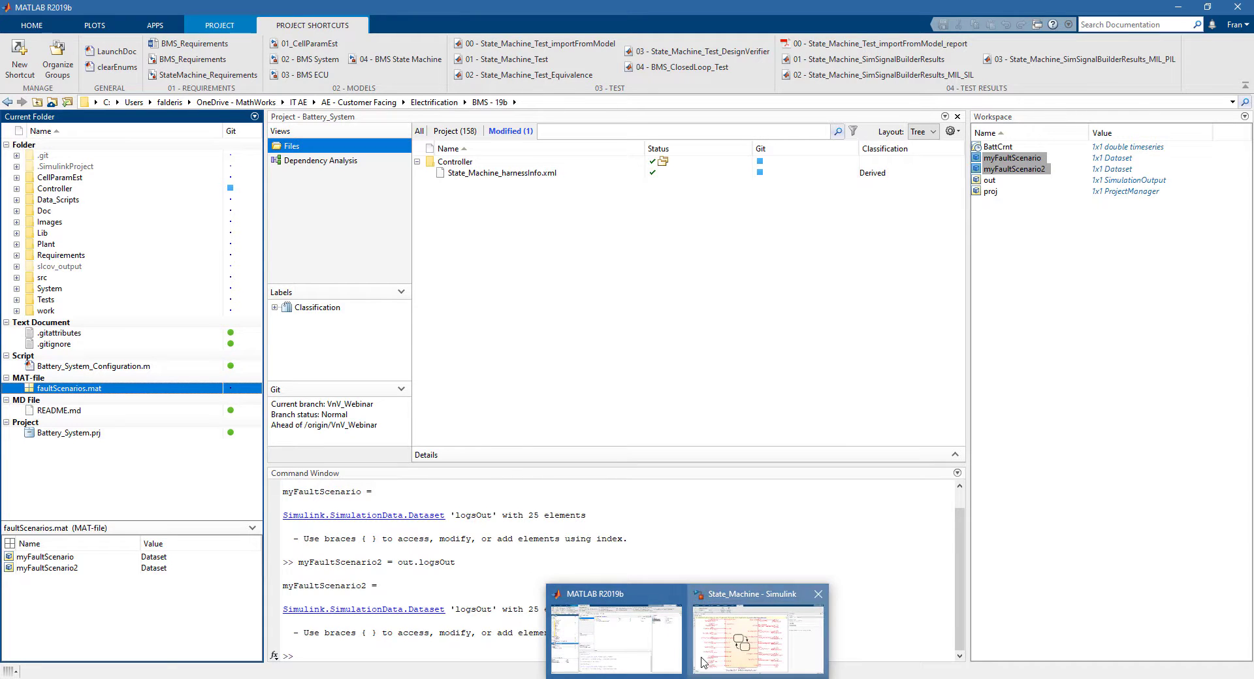
Switch to the State_Machine model and open its Signal Editor test harness.
left_click(704, 661)
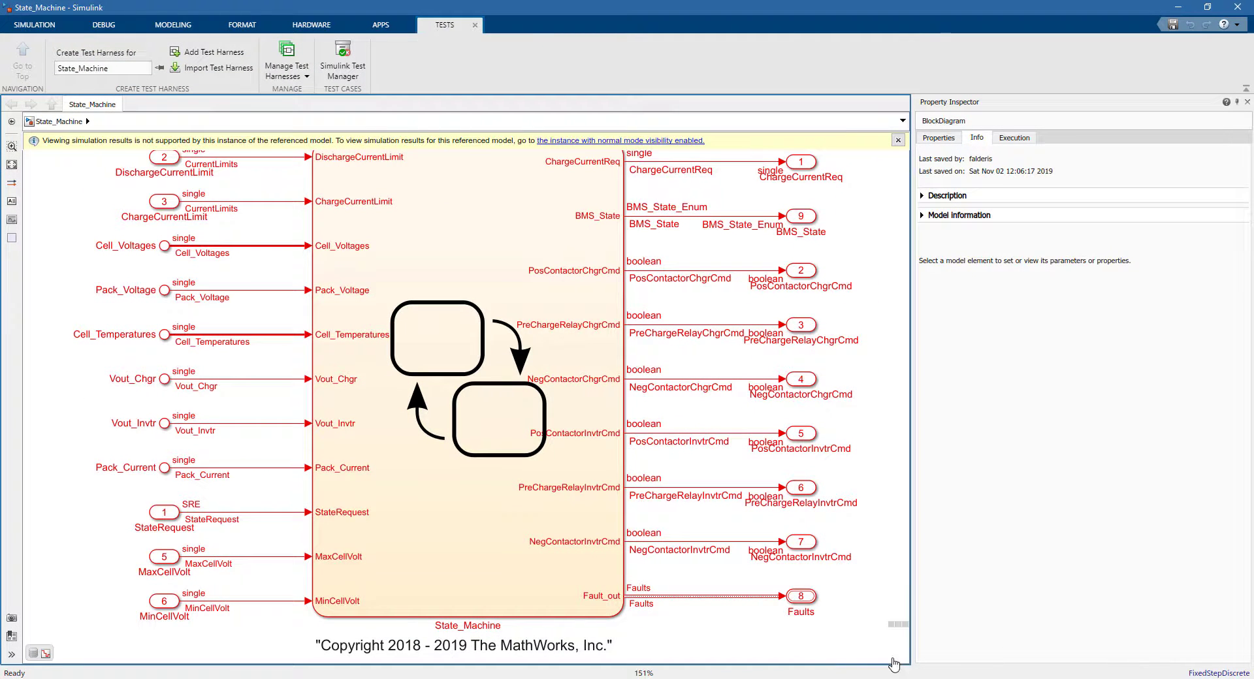
left_click(900, 659)
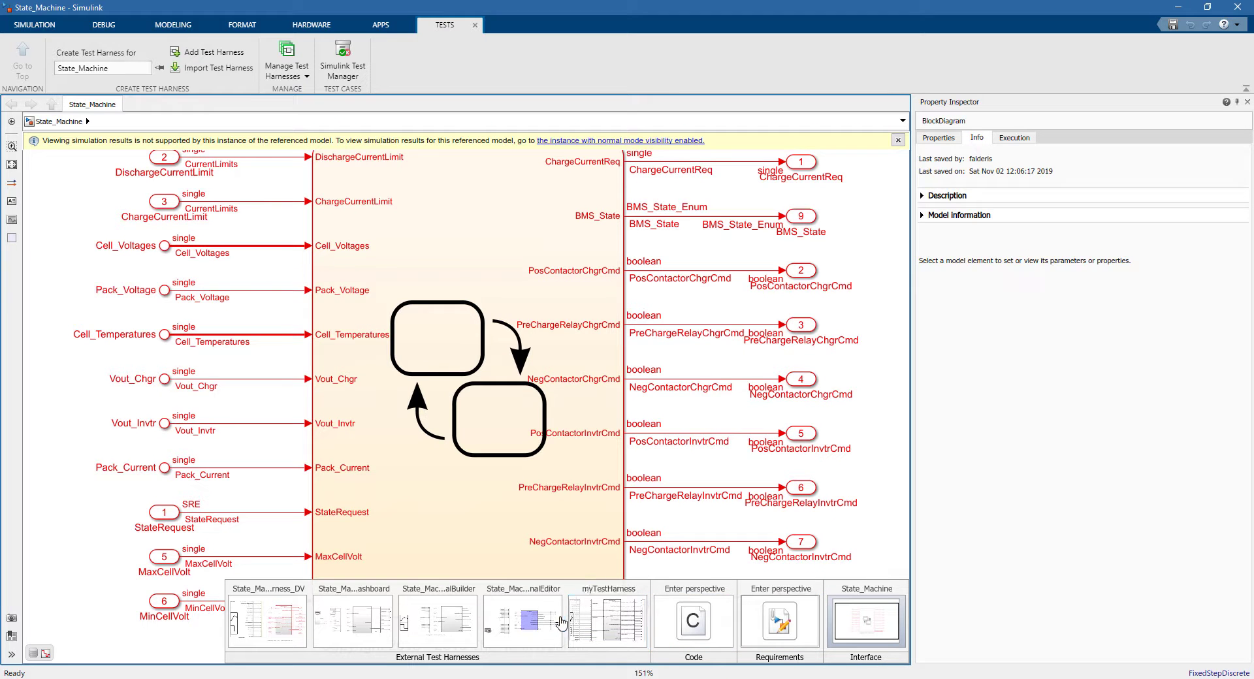
left_click(529, 621)
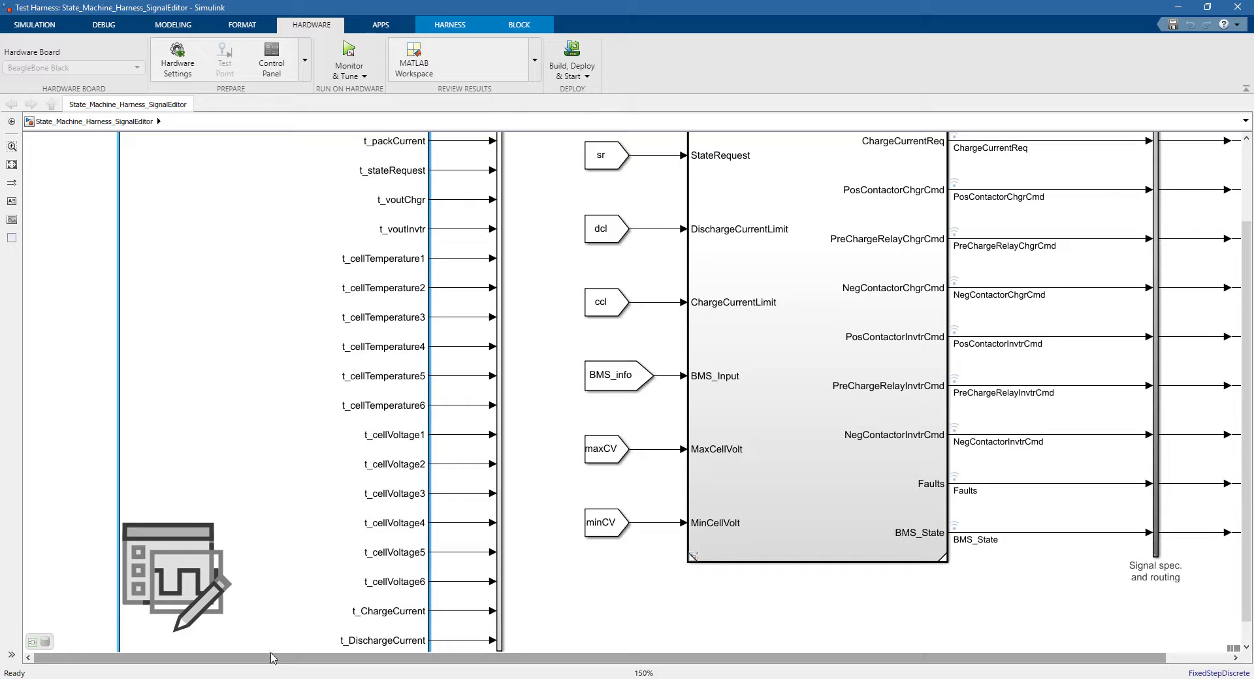
scroll(273, 658, "up", 2)
Open the Signal Editor block settings (All_Tests_SignEd.mat, Fault_Voltage1) and launch the Signal Editor.
left_click(262, 614)
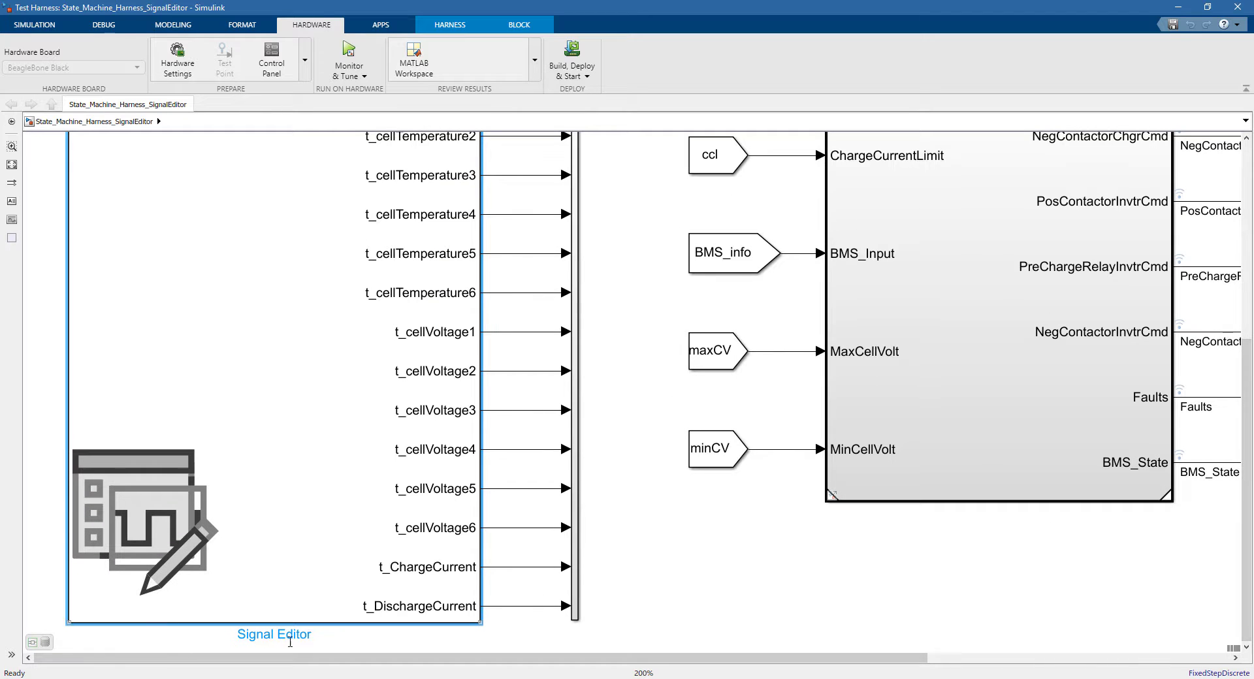
key("space")
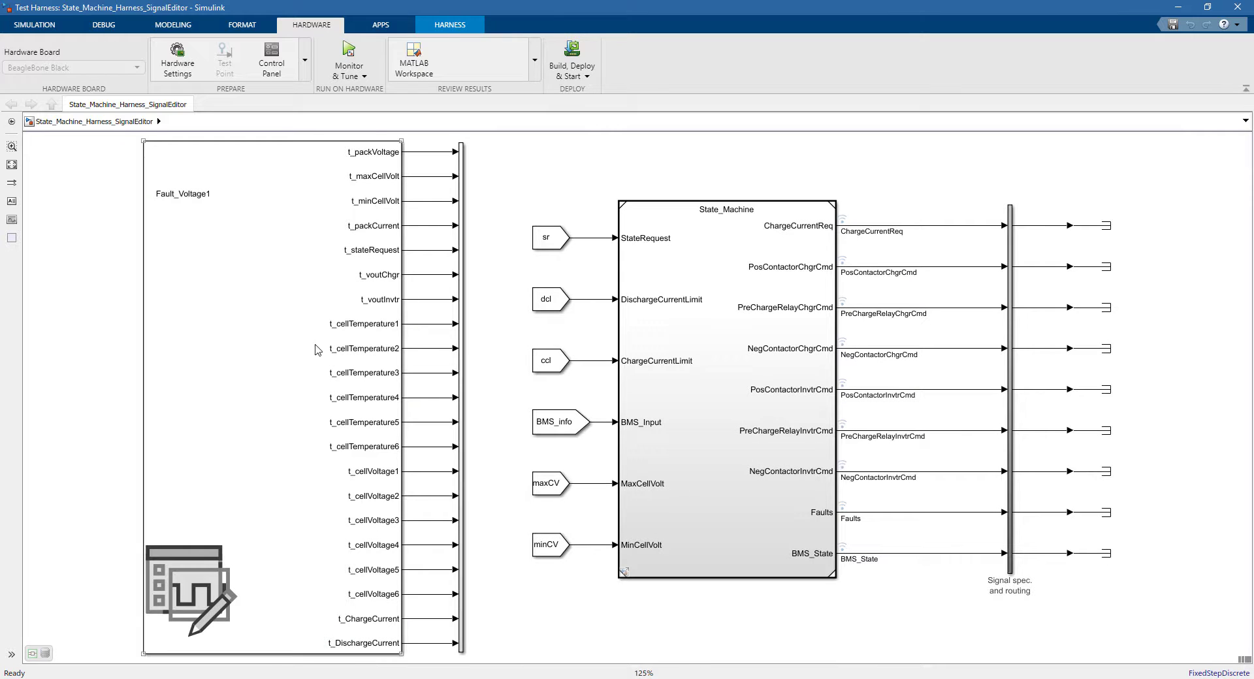
double_click(315, 349)
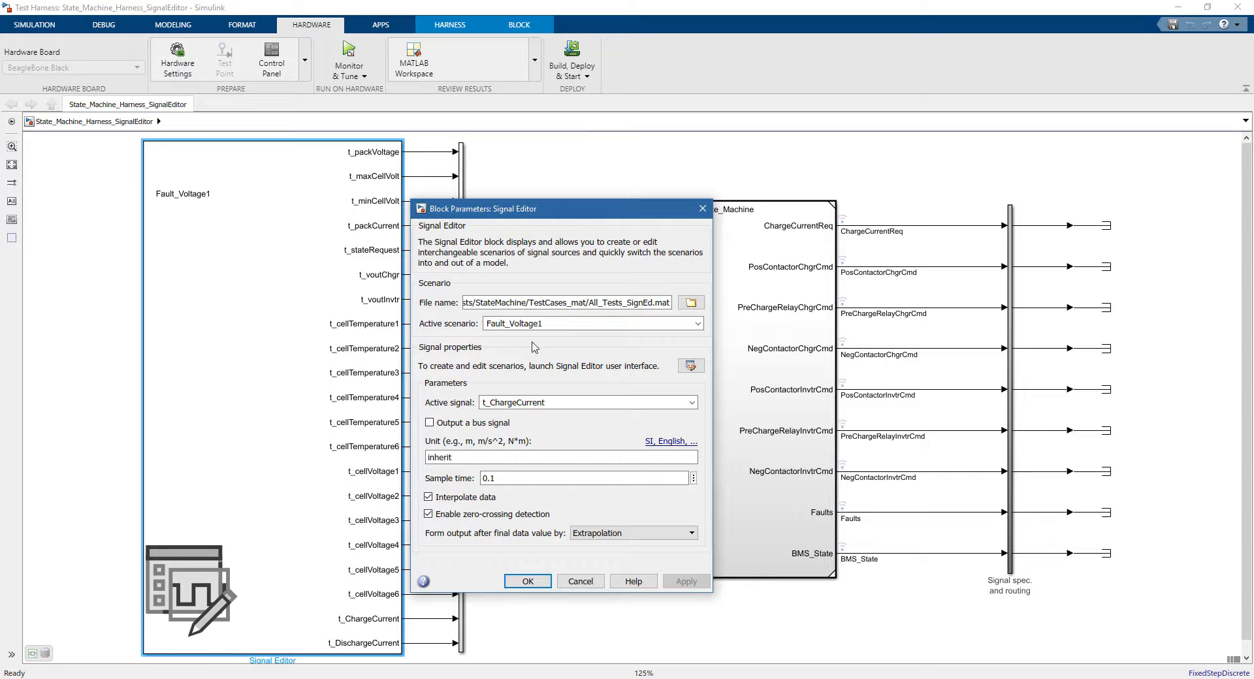
left_click(606, 302)
left_click_drag(592, 302, 673, 302)
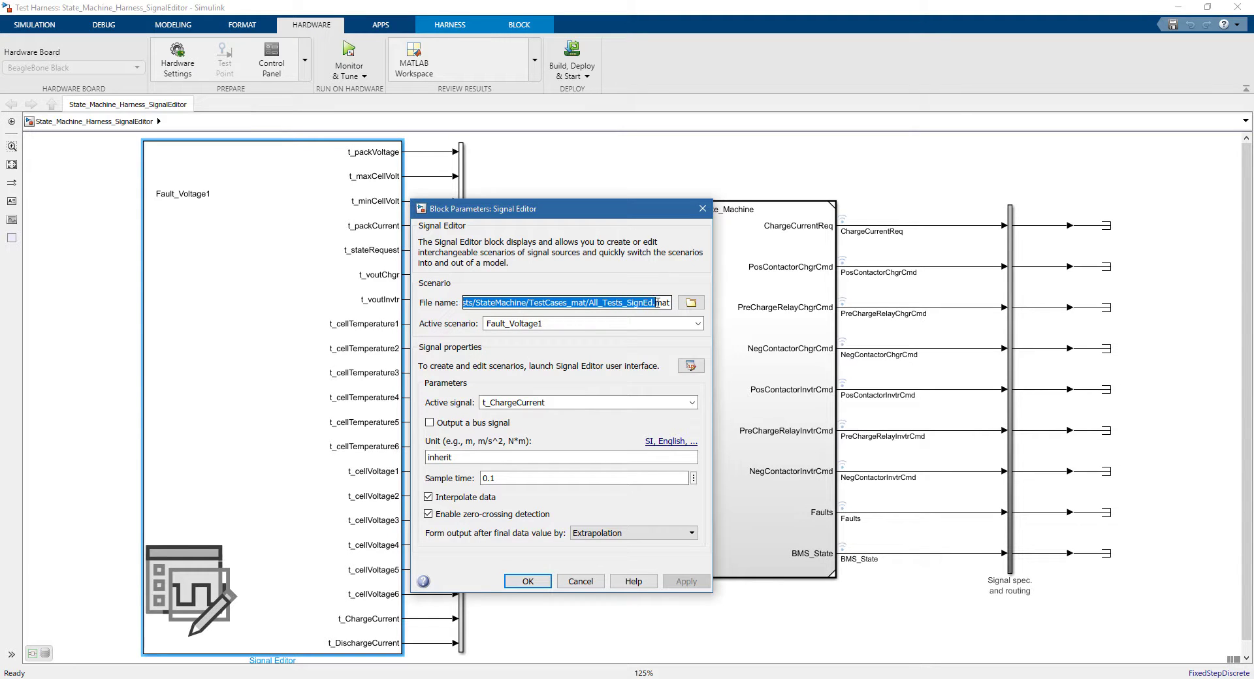
left_click(676, 301)
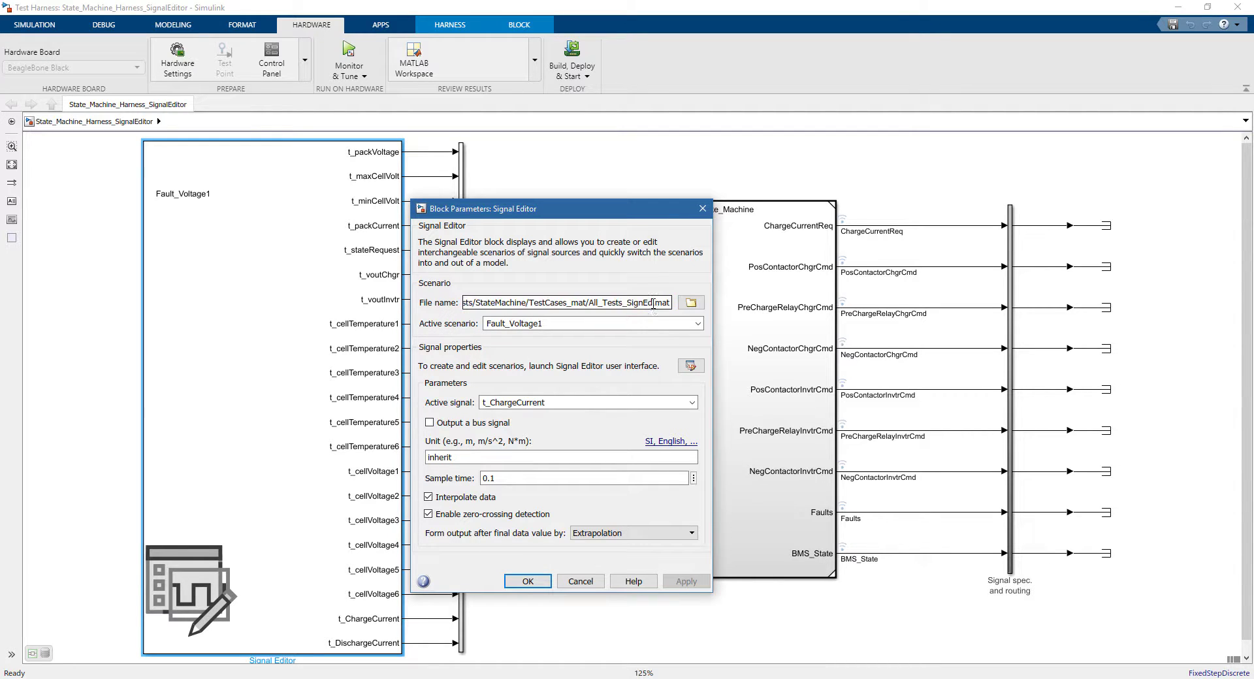
left_click(689, 368)
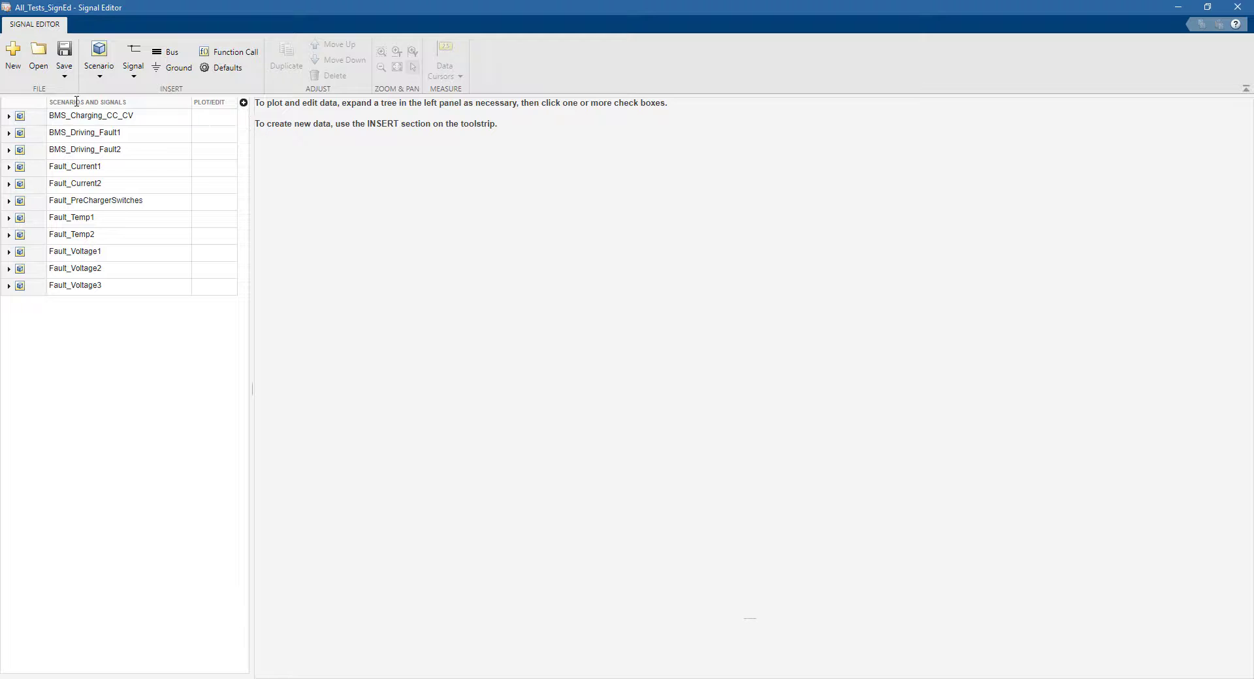
Browse the BMS_Charging_CC_CV, BMS_Driving_Fault1 and Fault_Temp1 scenarios, previewing t_cellTemperature1.
left_click(9, 117)
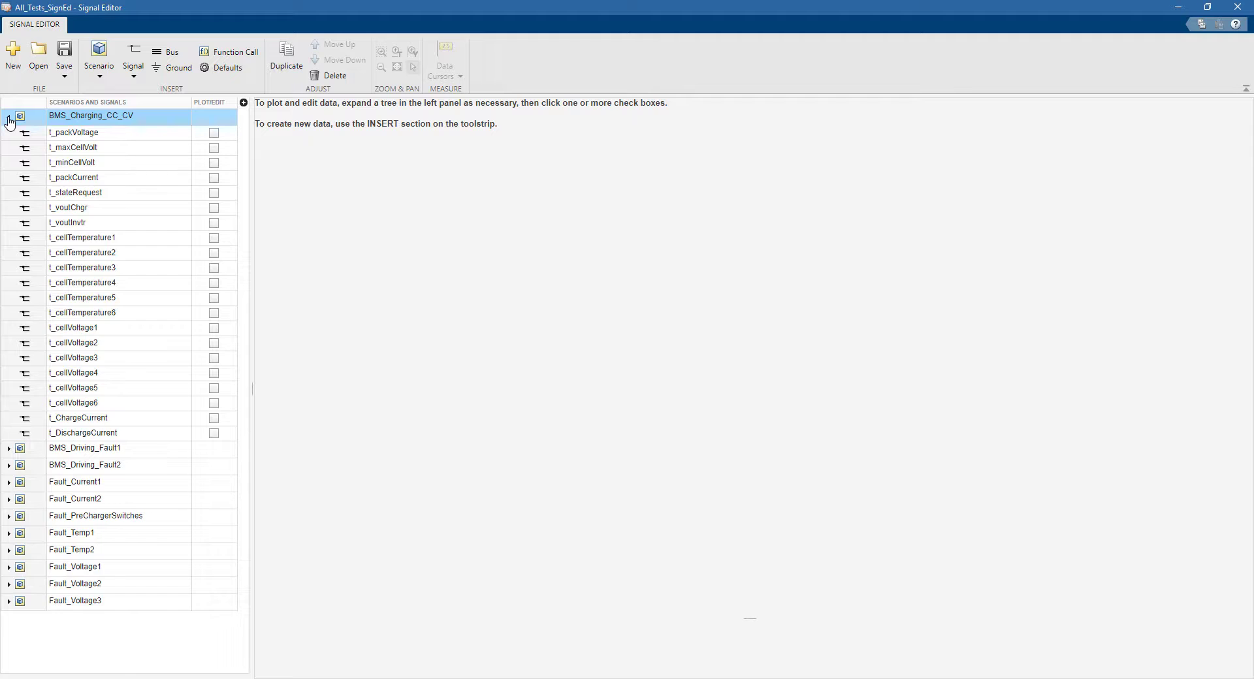
left_click(9, 118)
left_click(8, 134)
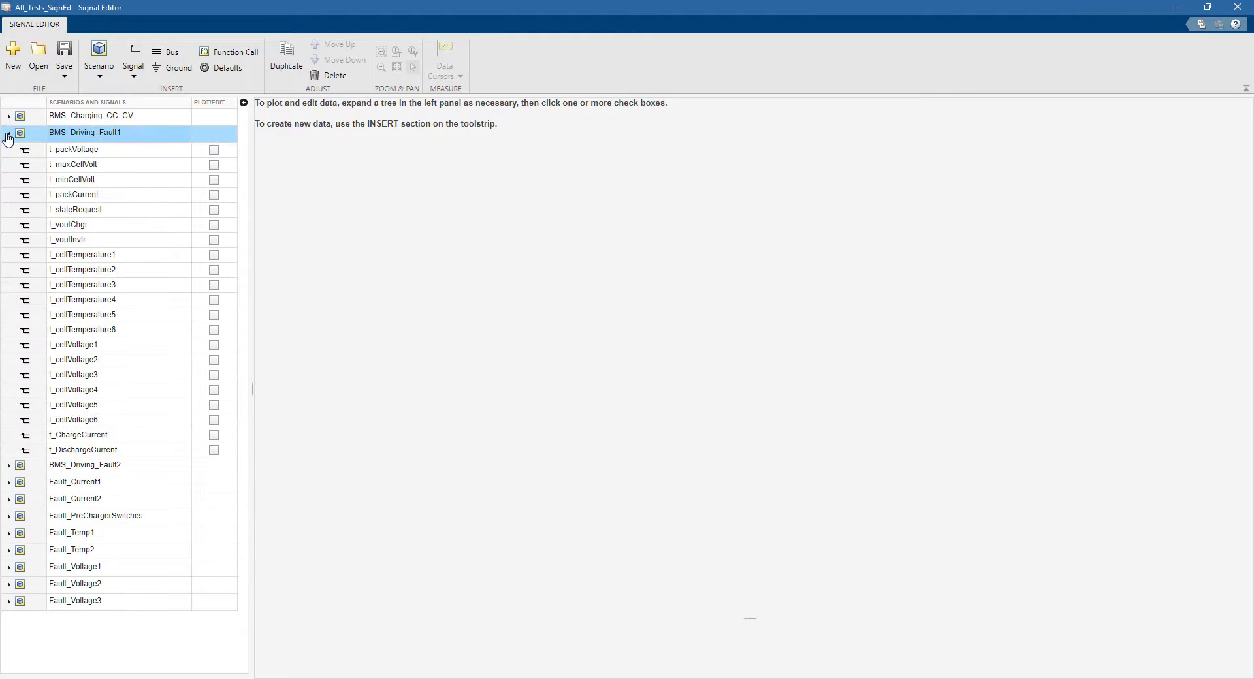
left_click(7, 134)
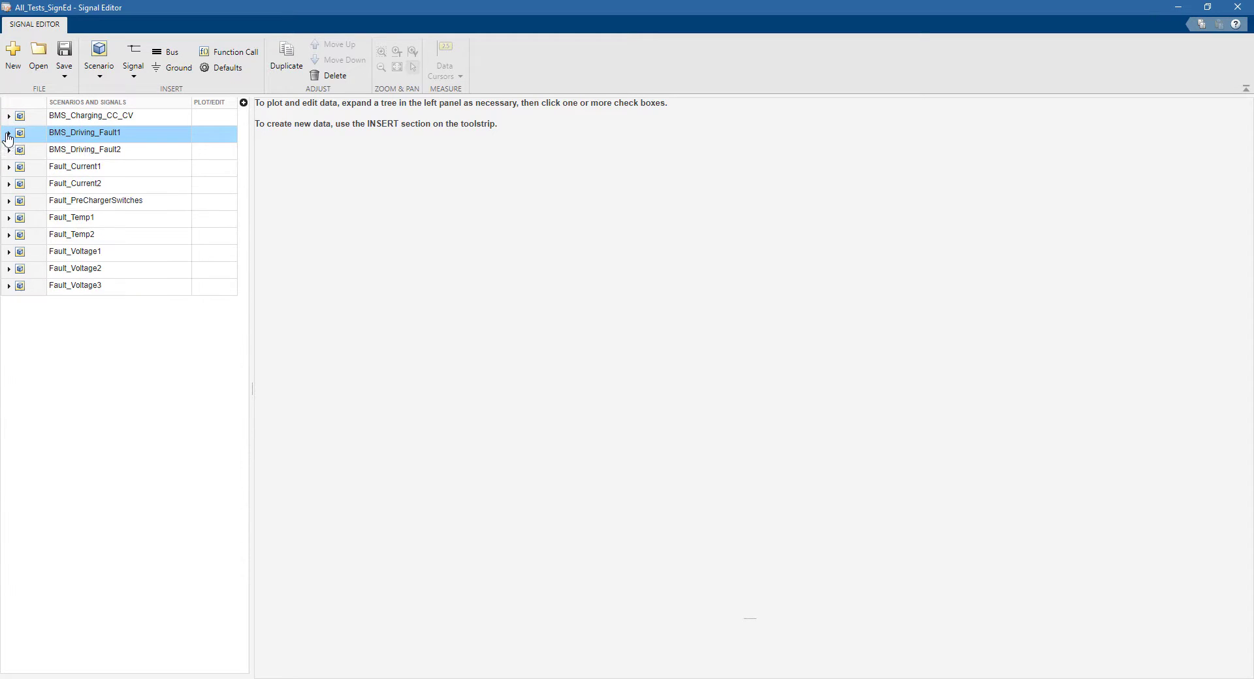
left_click(9, 217)
left_click(214, 339)
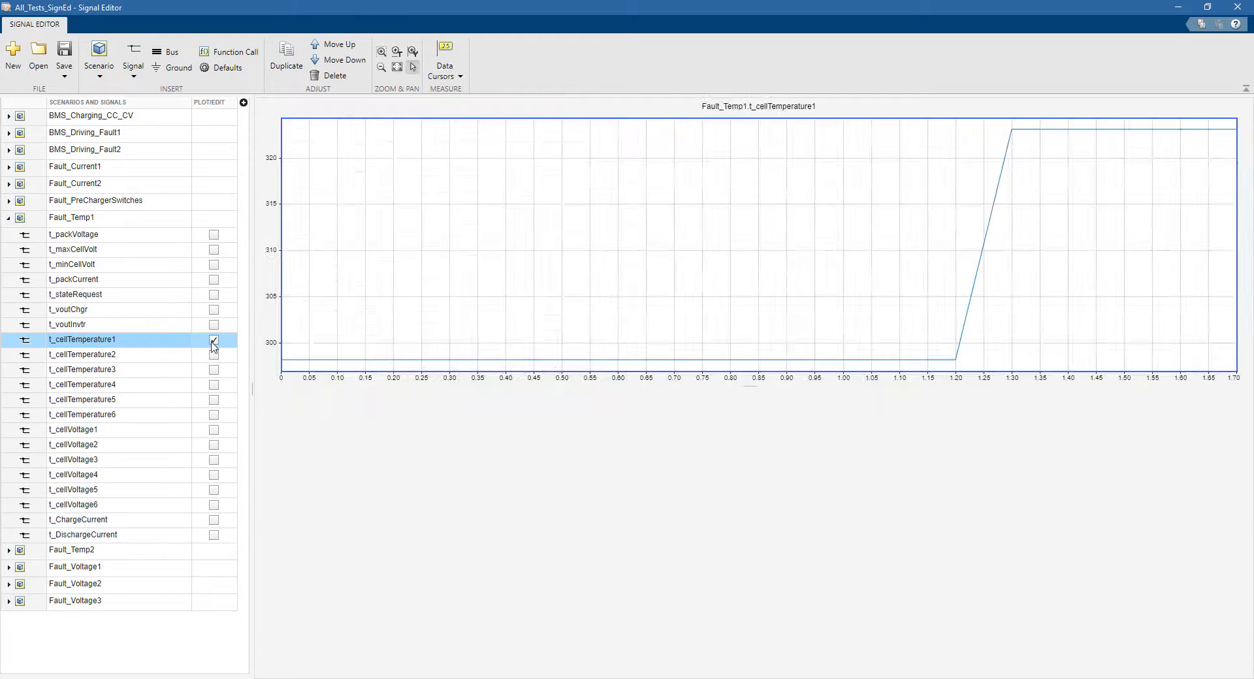
left_click(214, 340)
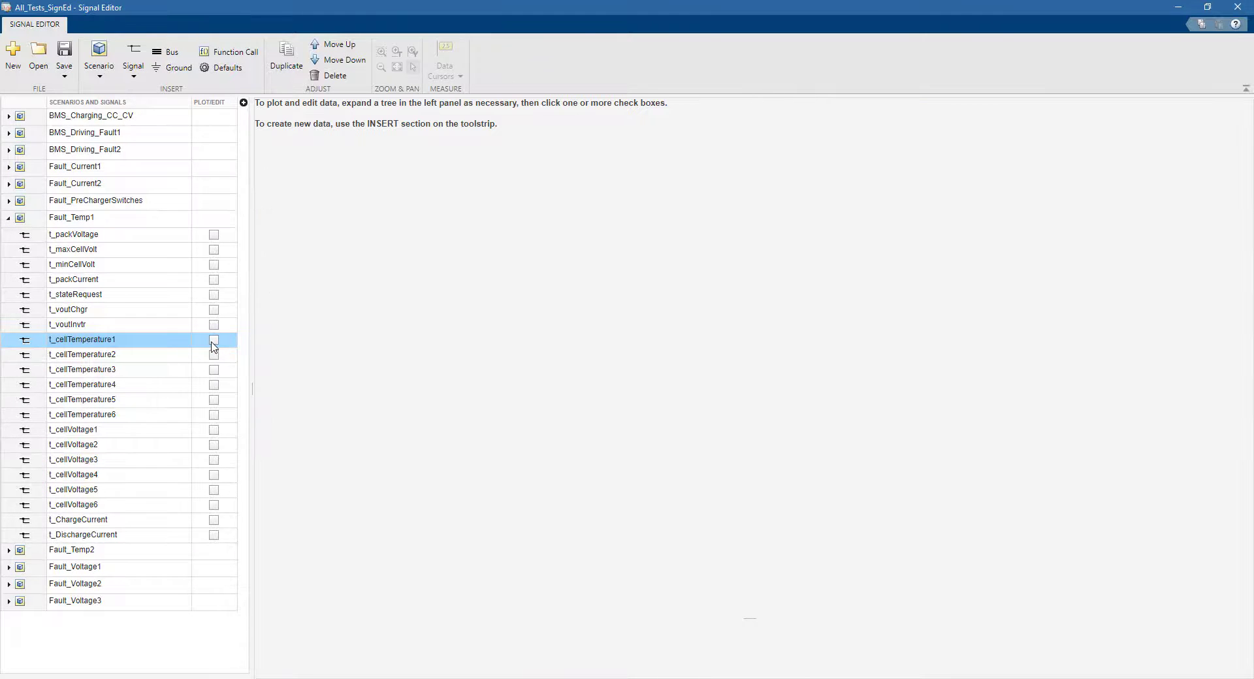
left_click(9, 217)
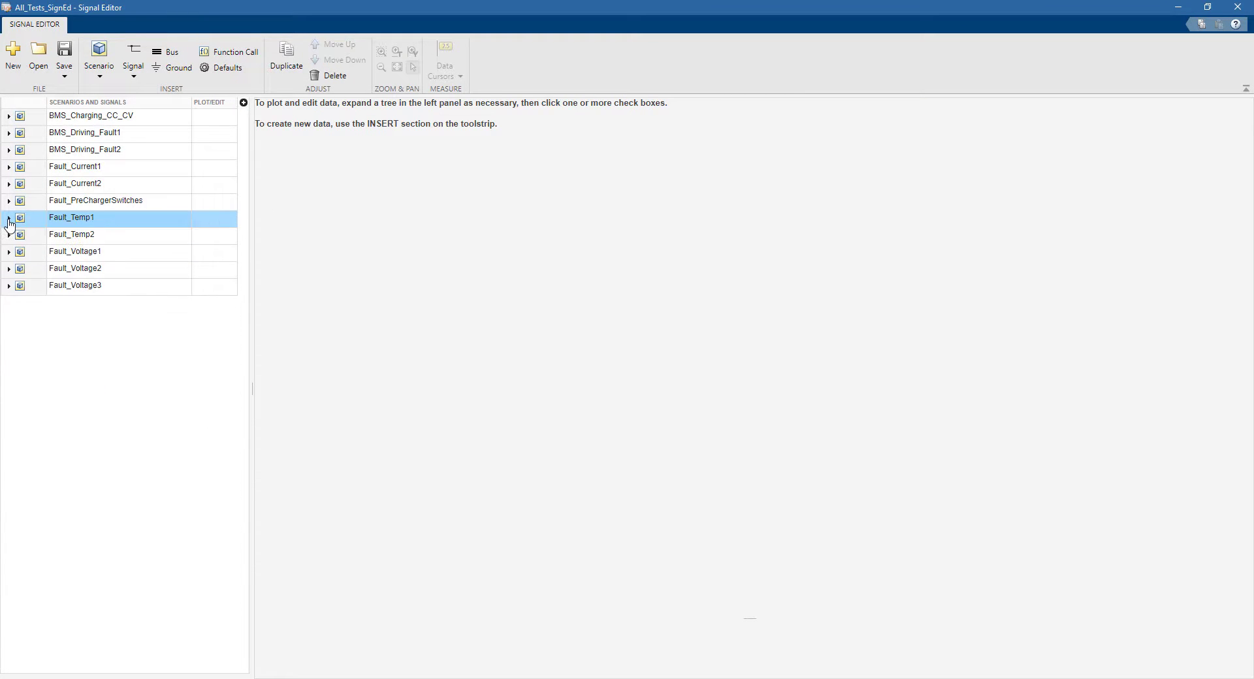
Duplicate Fault_Voltage3 into a new Fault_Voltage4 scenario and plot its t_cellVoltage1.
right_click(68, 291)
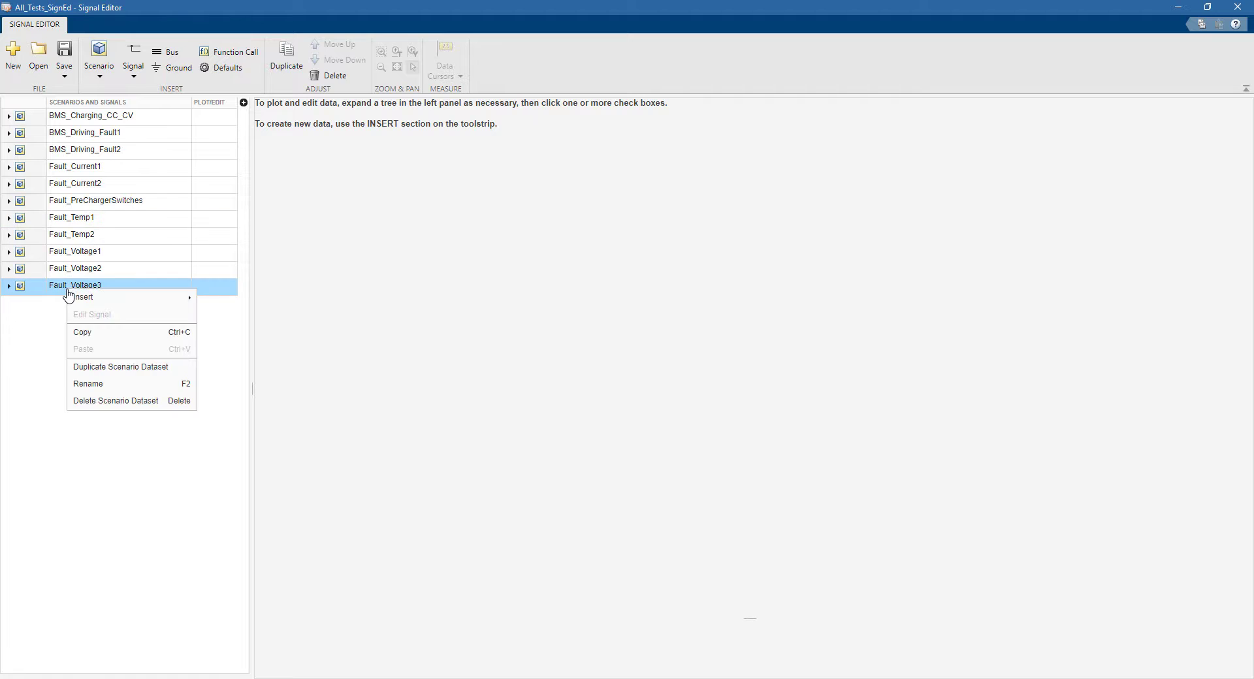
left_click(117, 373)
left_click(8, 303)
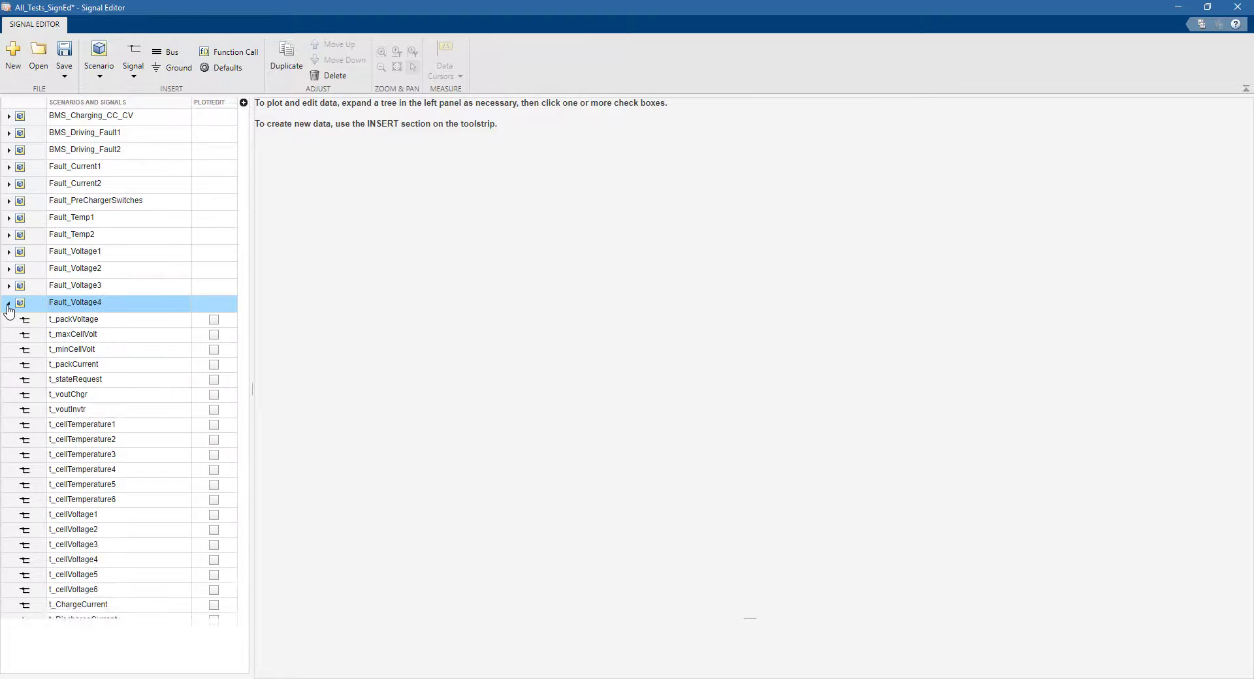
left_click(214, 515)
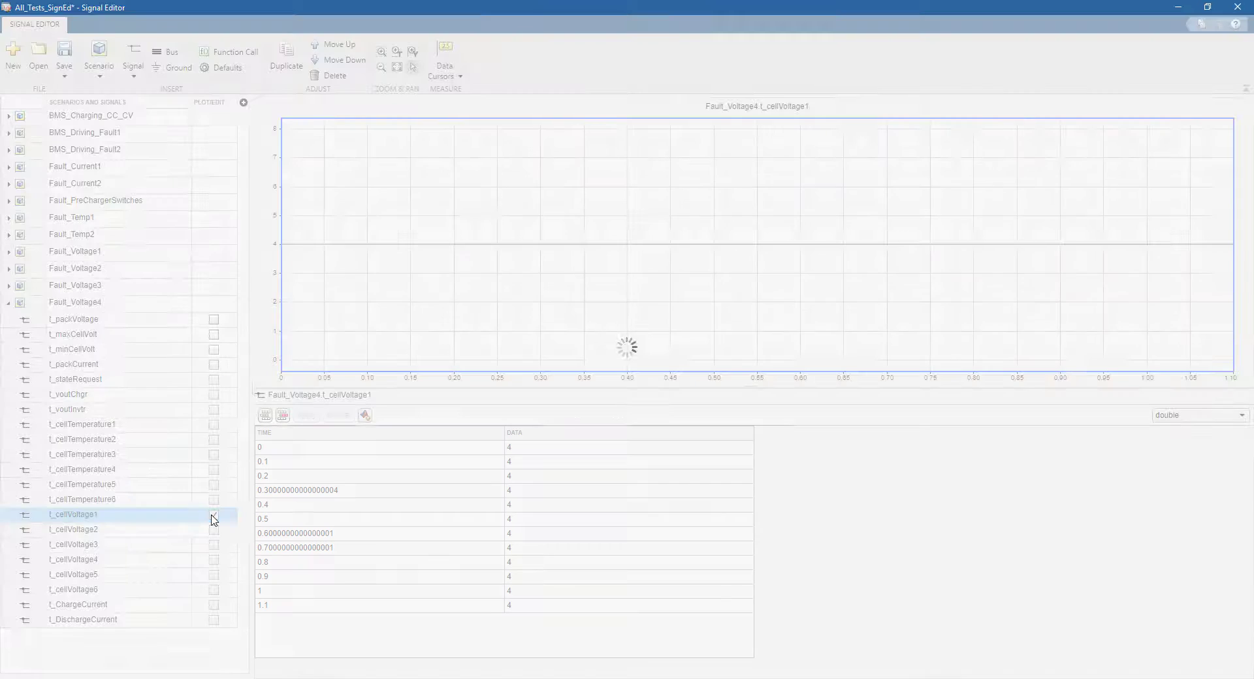
Set t_cellVoltage1 to 8 at times 0.8, 0.9, 1 and 1.1, and apply.
double_click(524, 563)
key("BackSpace")
type("8")
double_click(523, 576)
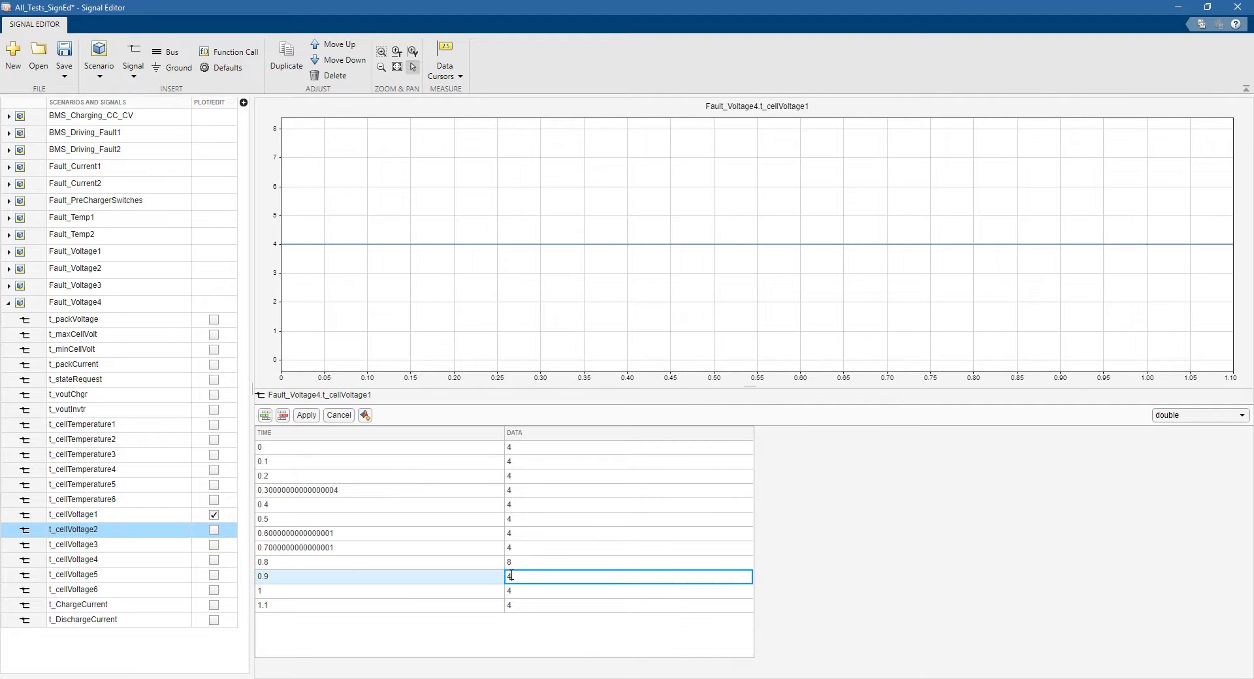
key("BackSpace")
type("8")
left_click(523, 591)
key("BackSpace")
type("8")
double_click(528, 606)
type("8")
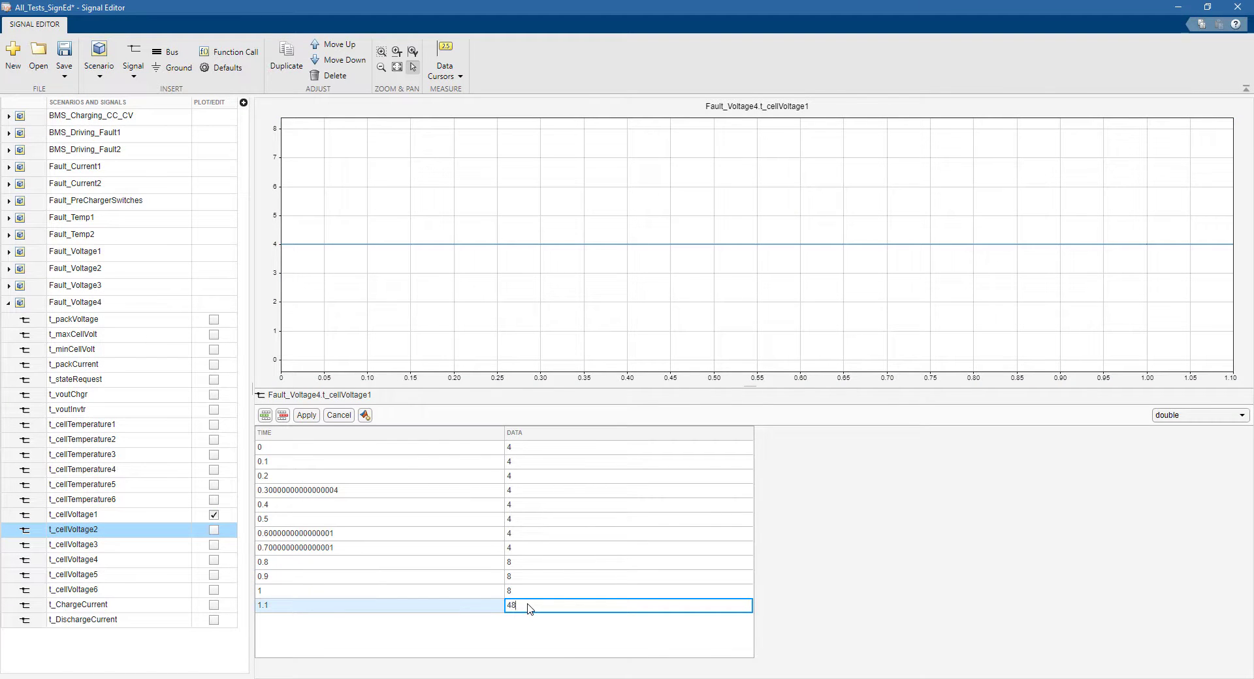
key("BackSpace")
key("BackSpace")
type("8")
key("Return")
left_click(307, 415)
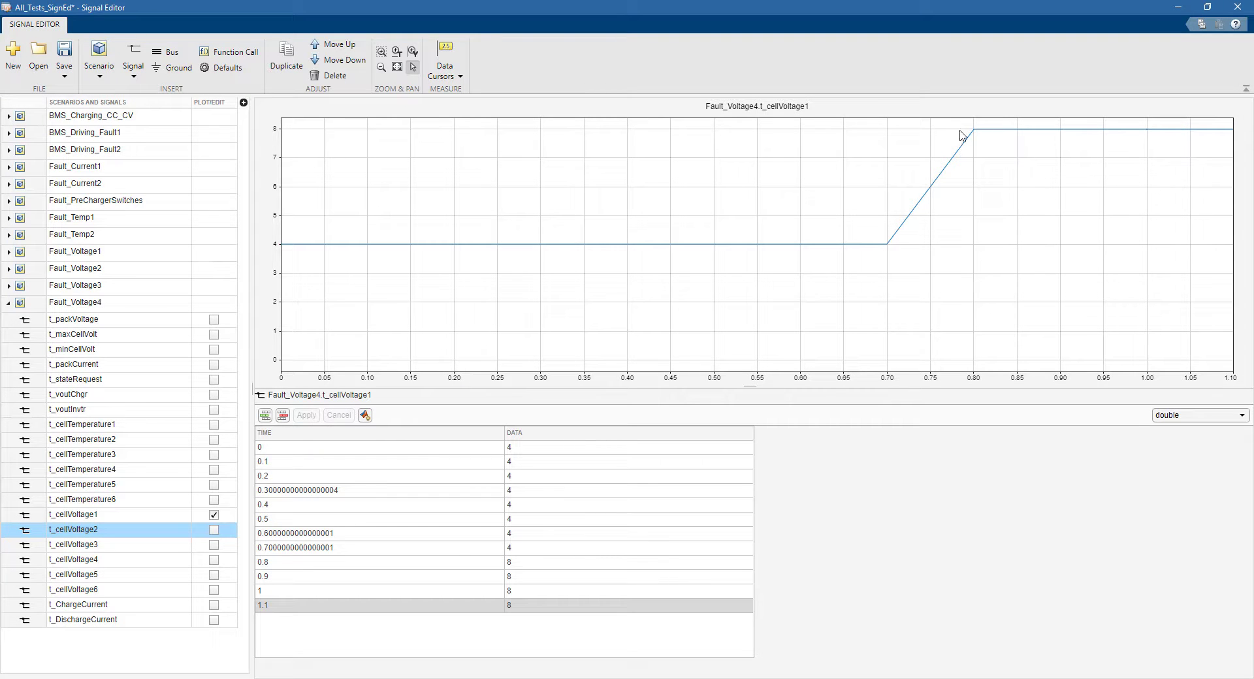
left_click(9, 304)
Close the Signal Editor, keep Fault_Voltage1 as the block's active scenario, and show the Simulation options.
left_click(1238, 6)
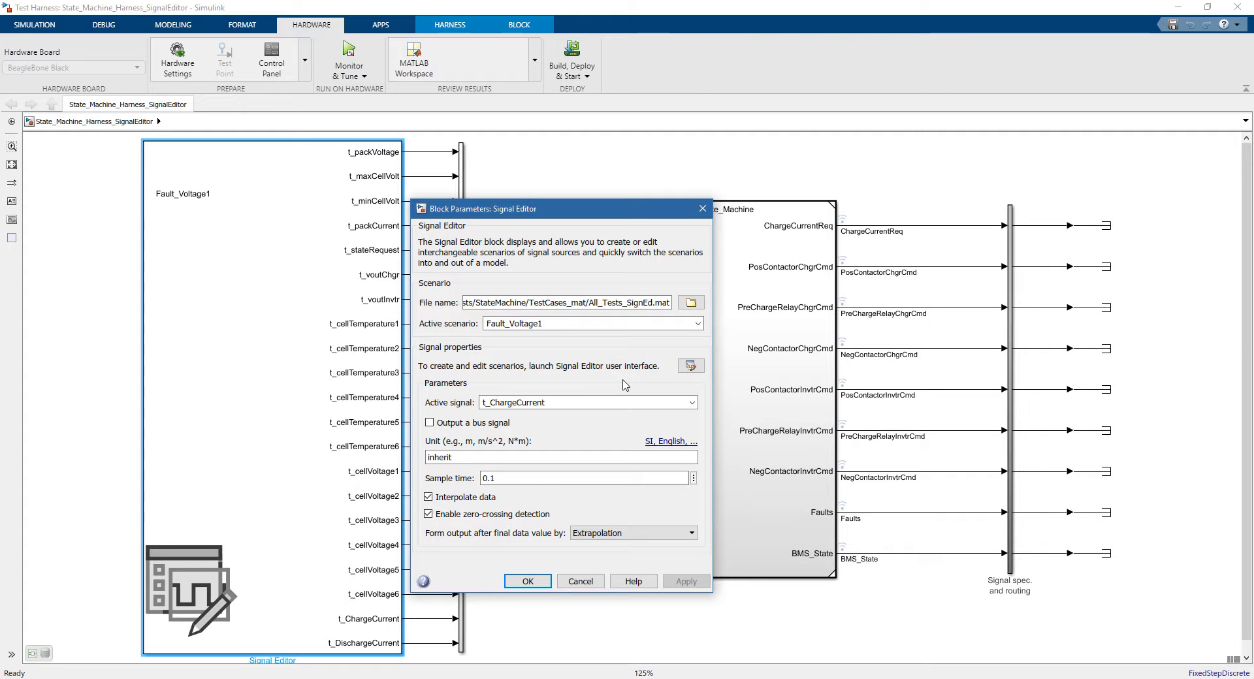
left_click_drag(662, 210, 738, 173)
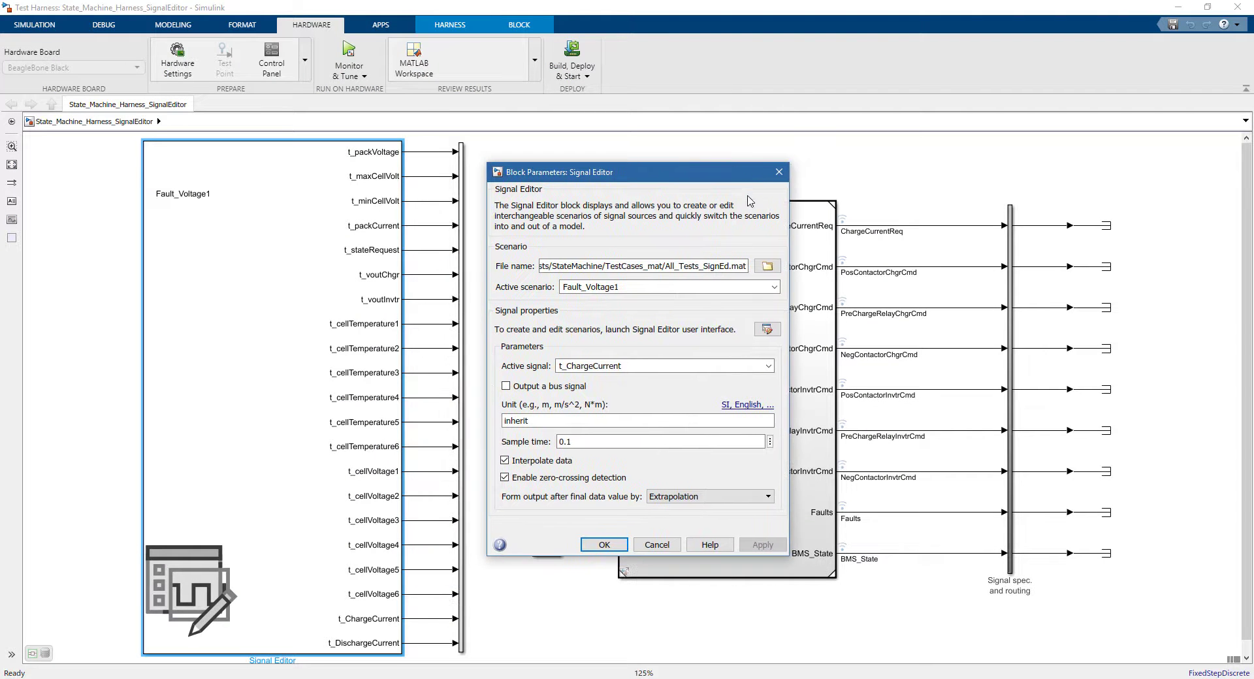
left_click(773, 286)
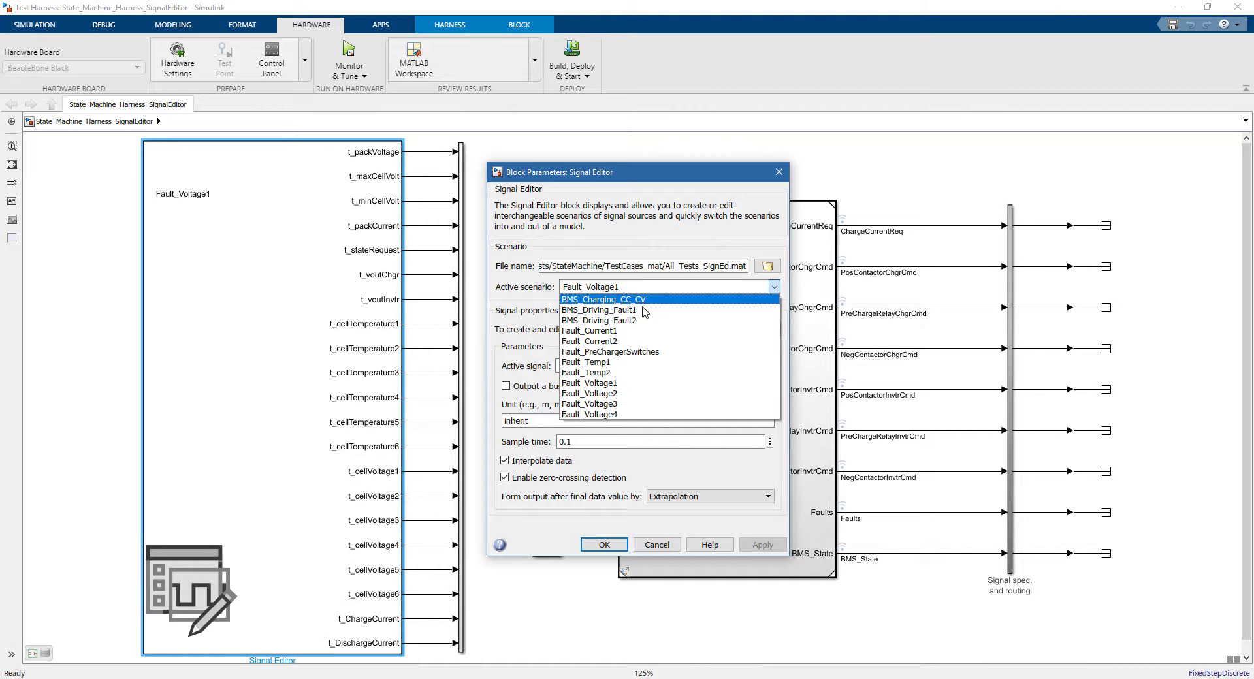
key("Escape")
key("Escape")
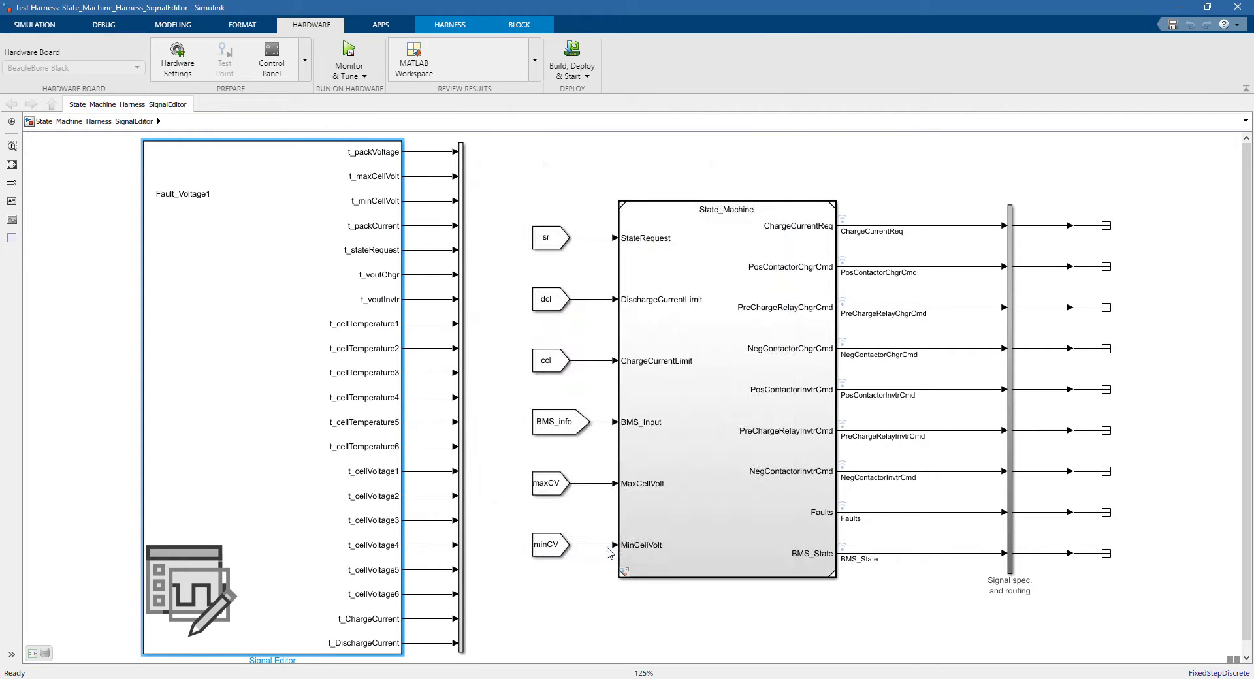
left_click(35, 25)
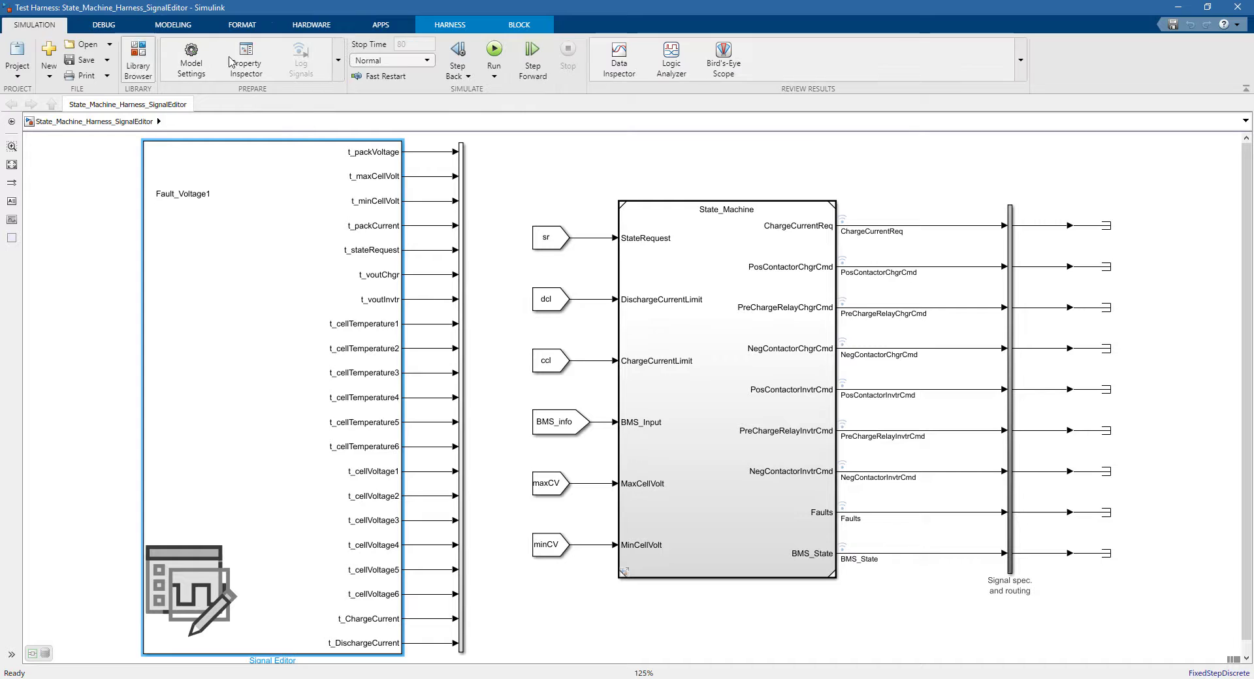